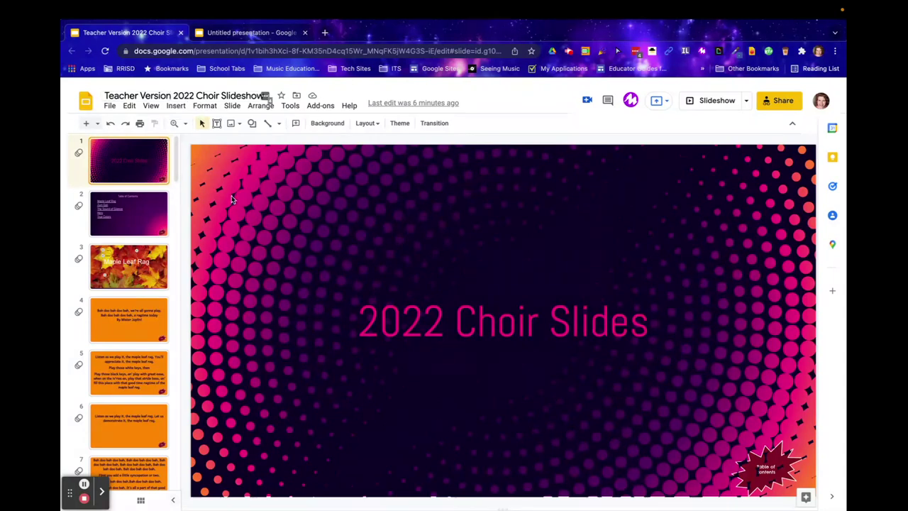
Close the teacher deck's sharing settings without sharing its 13 Drive media files.
{"action": "scroll", "coordinate": [152, 297], "scroll_direction": "down", "scroll_amount": 2}
{"action": "scroll", "coordinate": [152, 297], "scroll_direction": "down", "scroll_amount": 8}
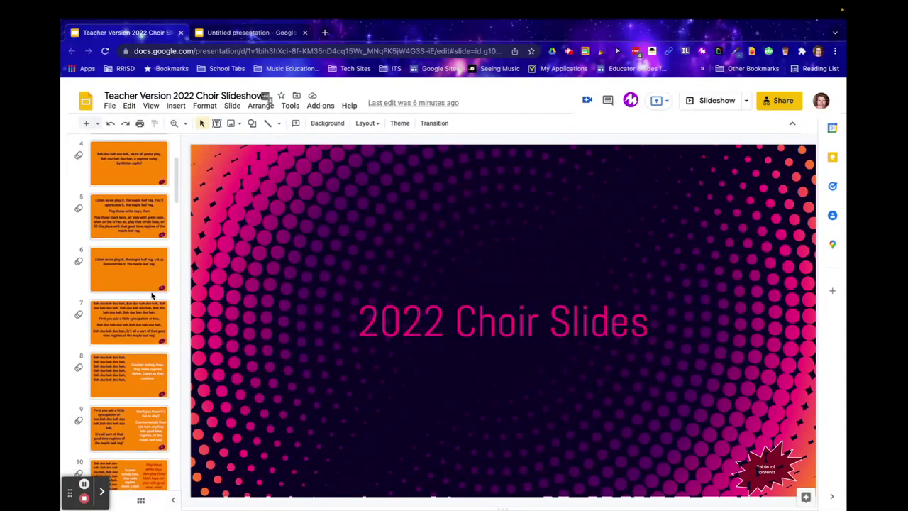
{"action": "scroll", "coordinate": [152, 297], "scroll_direction": "up", "scroll_amount": 8}
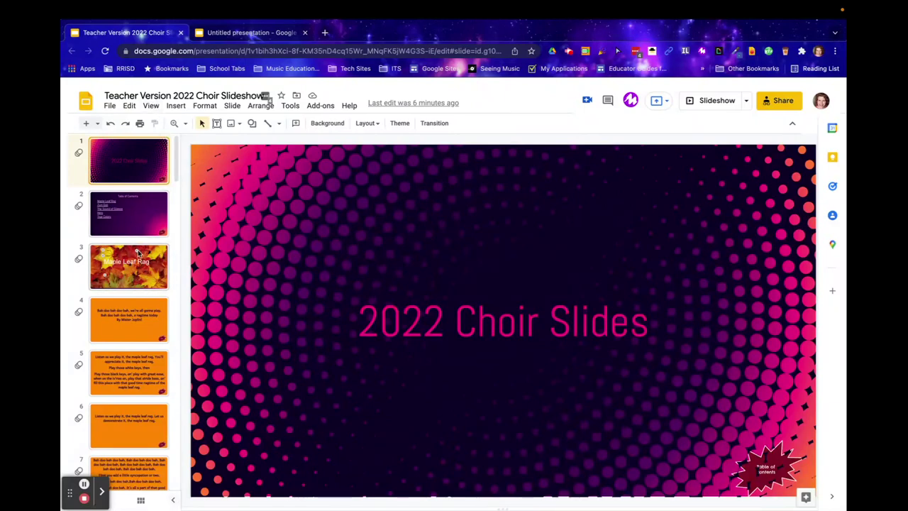
{"action": "scroll", "coordinate": [138, 252], "scroll_direction": "down", "scroll_amount": 20}
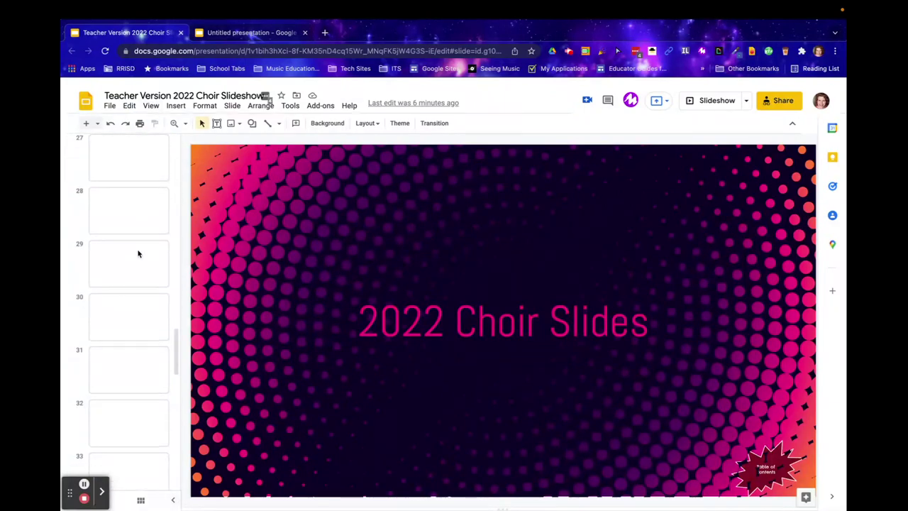
{"action": "scroll", "coordinate": [138, 253], "scroll_direction": "down", "scroll_amount": 6}
{"action": "scroll", "coordinate": [137, 257], "scroll_direction": "up", "scroll_amount": 20}
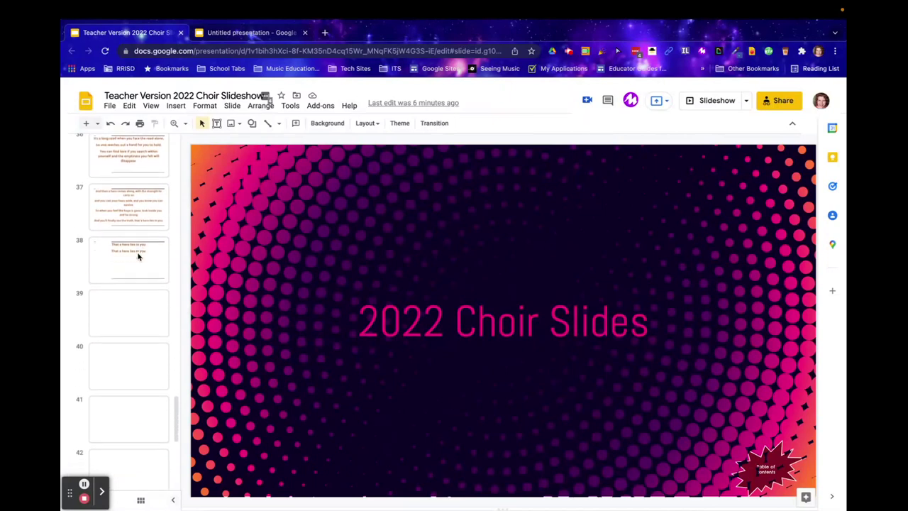
{"action": "scroll", "coordinate": [138, 254], "scroll_direction": "up", "scroll_amount": 6}
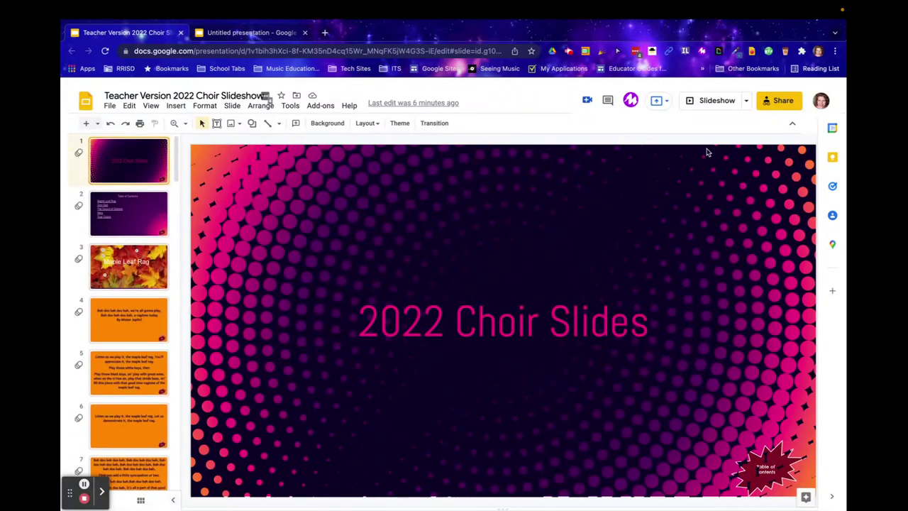
{"action": "left_click", "coordinate": [780, 104]}
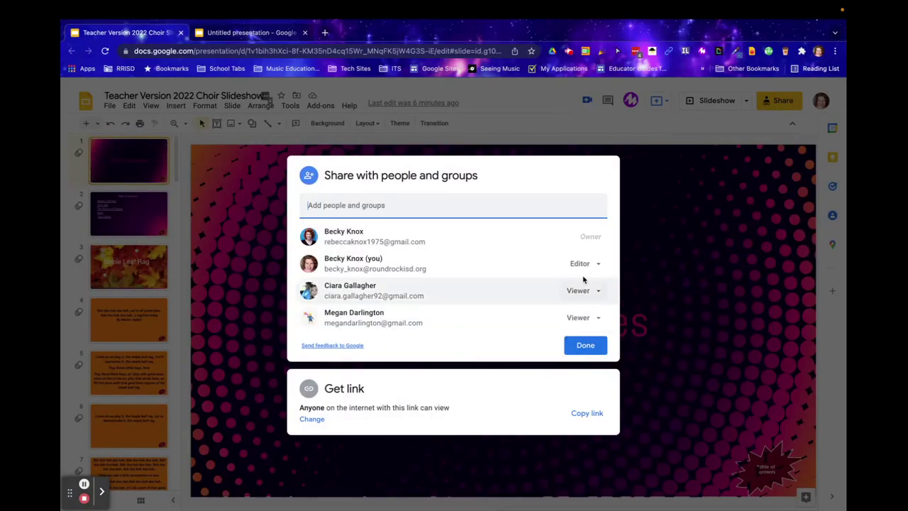
{"action": "left_click", "coordinate": [661, 372]}
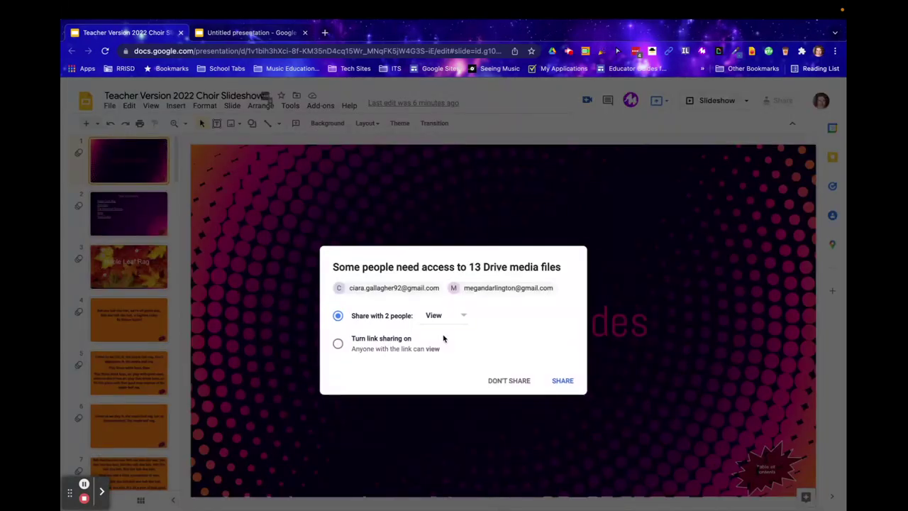
{"action": "left_click", "coordinate": [515, 380]}
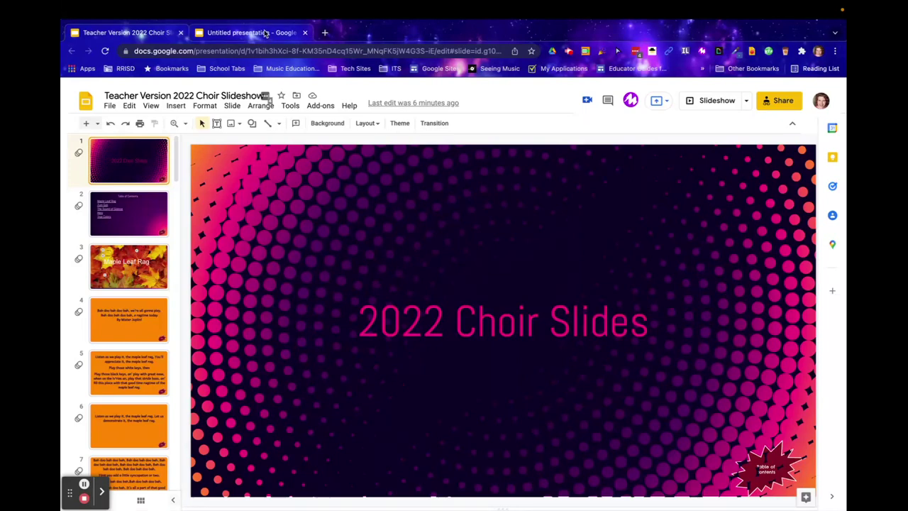
Rename the untitled presentation to 'Student Vesion 2022 Choir'.
{"action": "left_click", "coordinate": [265, 34]}
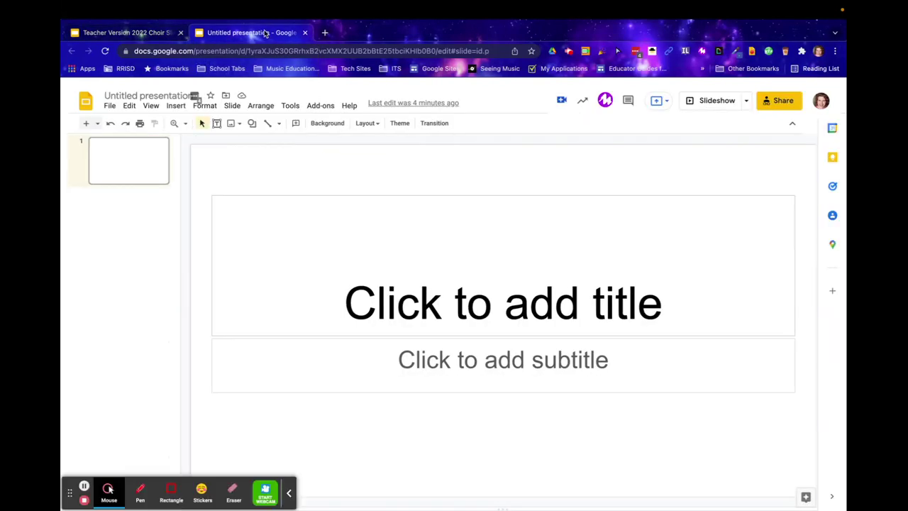
{"action": "left_click", "coordinate": [118, 96]}
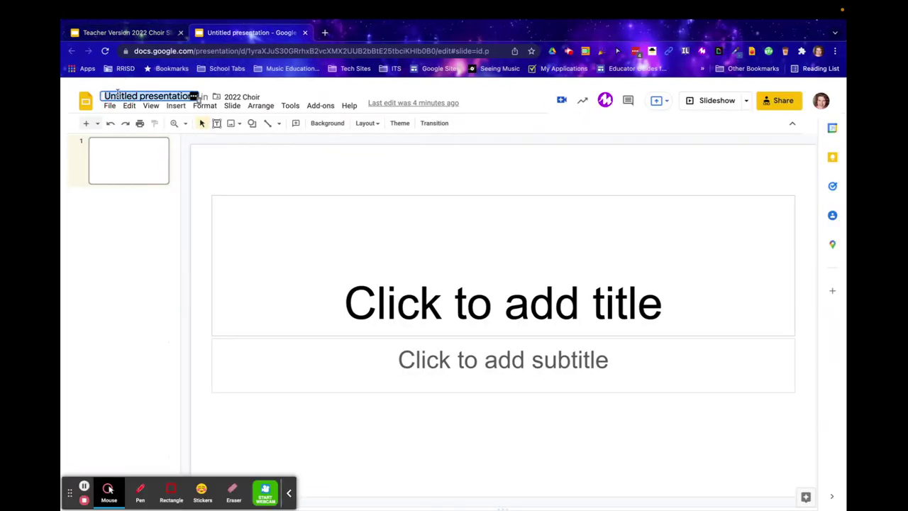
{"action": "type", "text": "Stu"}
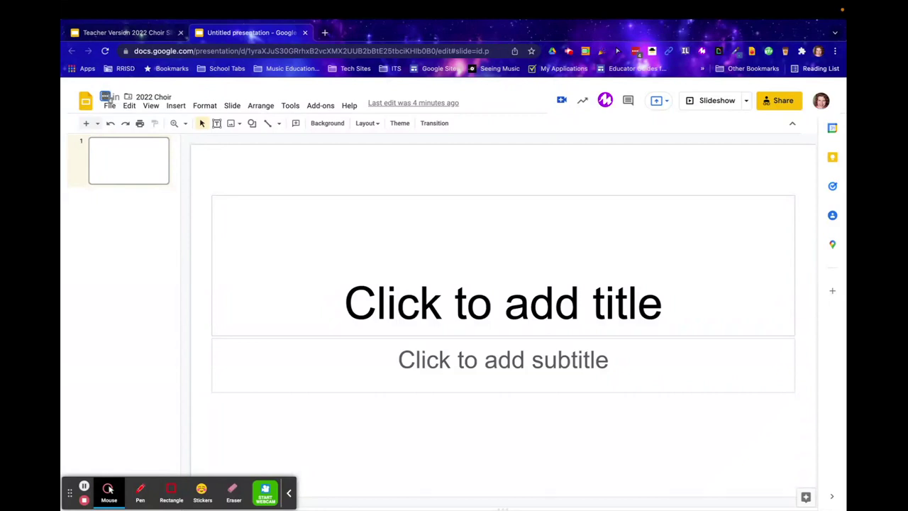
{"action": "type", "text": "dent Ve4rs"}
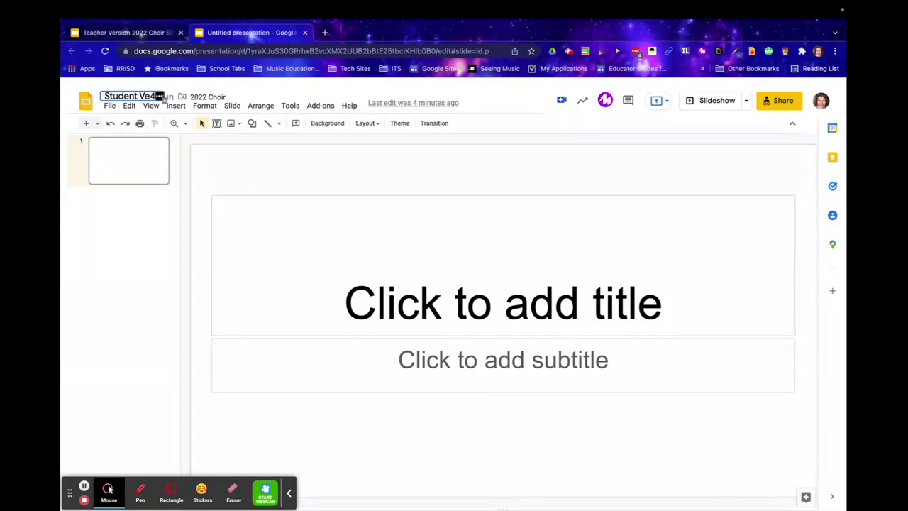
{"action": "type", "text": "i"}
{"action": "key", "text": "BackSpace"}
{"action": "key", "text": "BackSpace"}
{"action": "key", "text": "BackSpace"}
{"action": "key", "text": "BackSpace"}
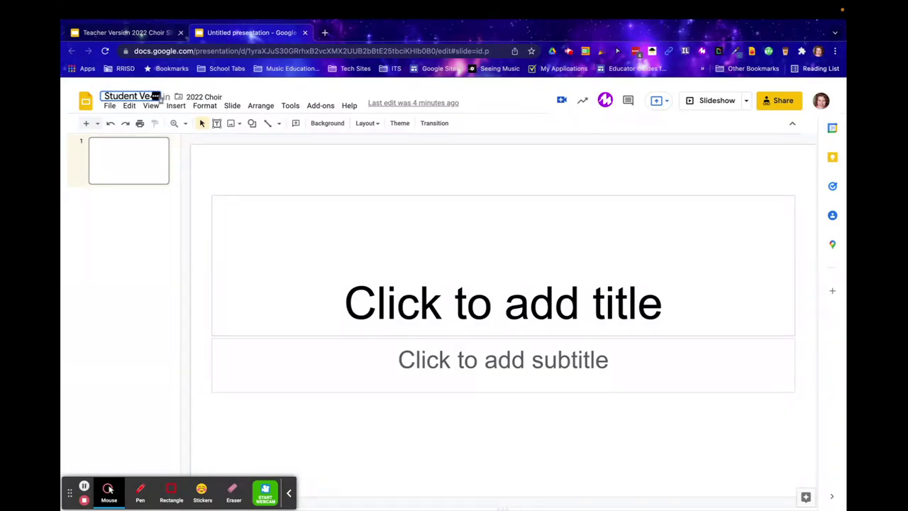
{"action": "type", "text": "rsio"}
{"action": "key", "text": "BackSpace"}
{"action": "key", "text": "BackSpace"}
{"action": "key", "text": "BackSpace"}
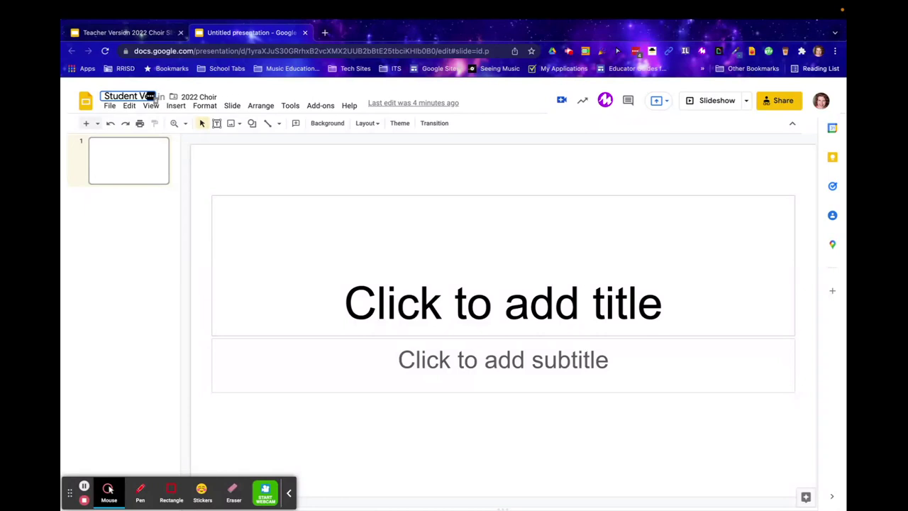
{"action": "type", "text": "rsion"}
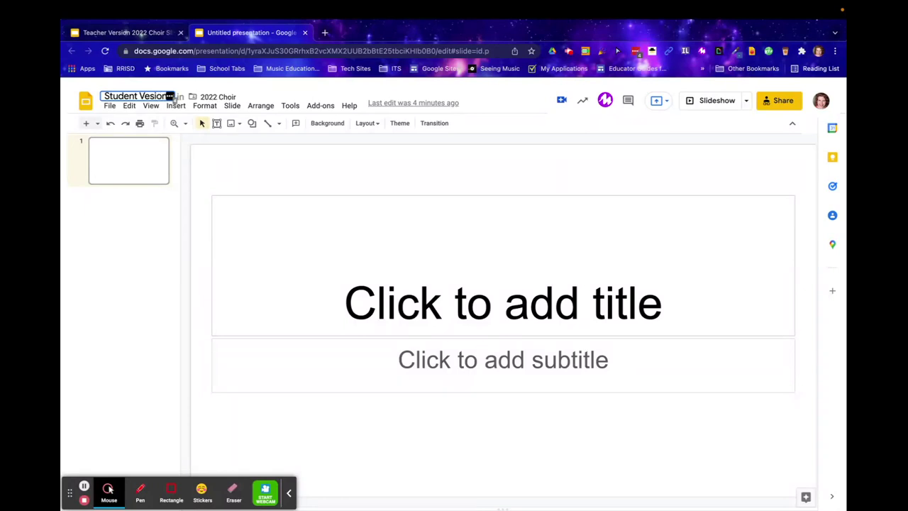
{"action": "type", "text": " 2022 Choir"}
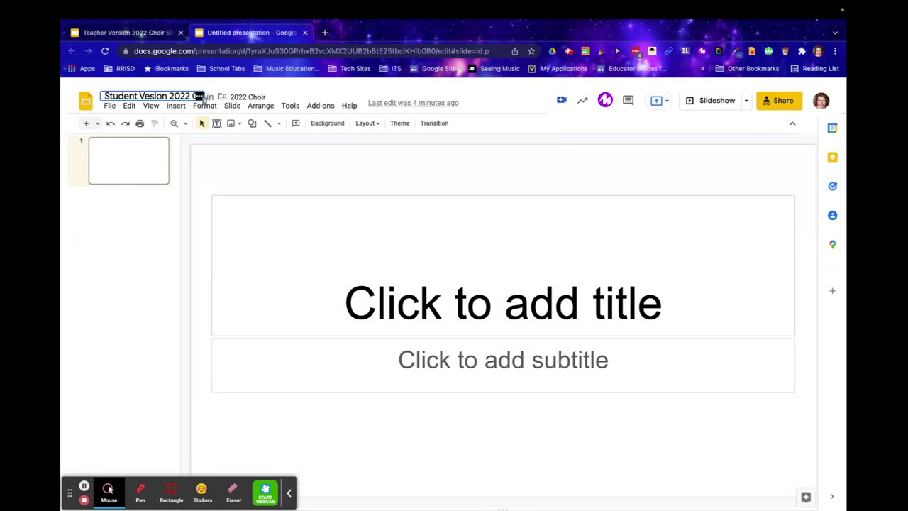
{"action": "left_click", "coordinate": [107, 162]}
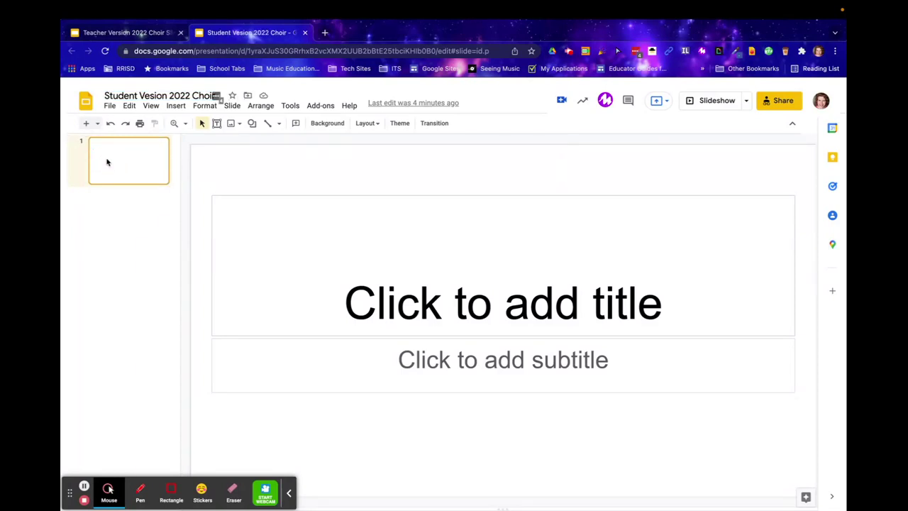
Select all Teacher Version slides with Ctrl+A, then return to the Student Vesion 2022 Choir deck.
{"action": "left_click", "coordinate": [137, 35]}
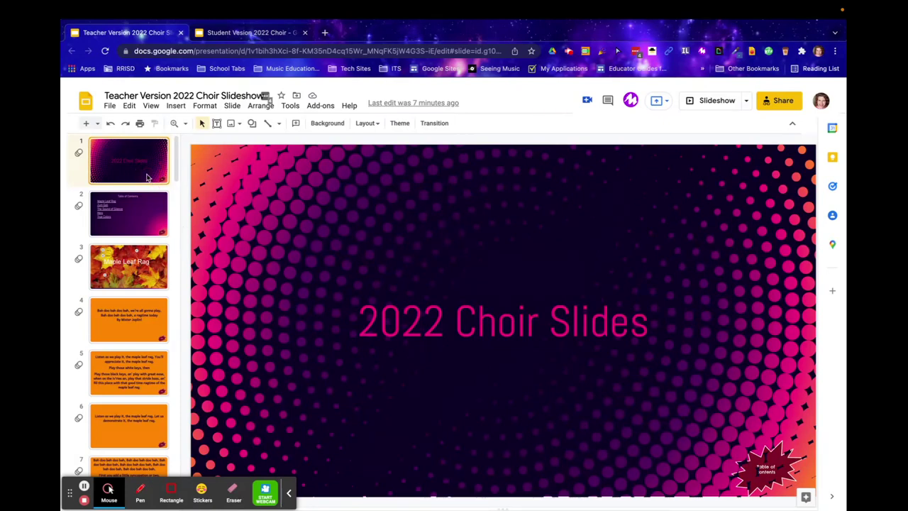
{"action": "key", "text": "ctrl+a"}
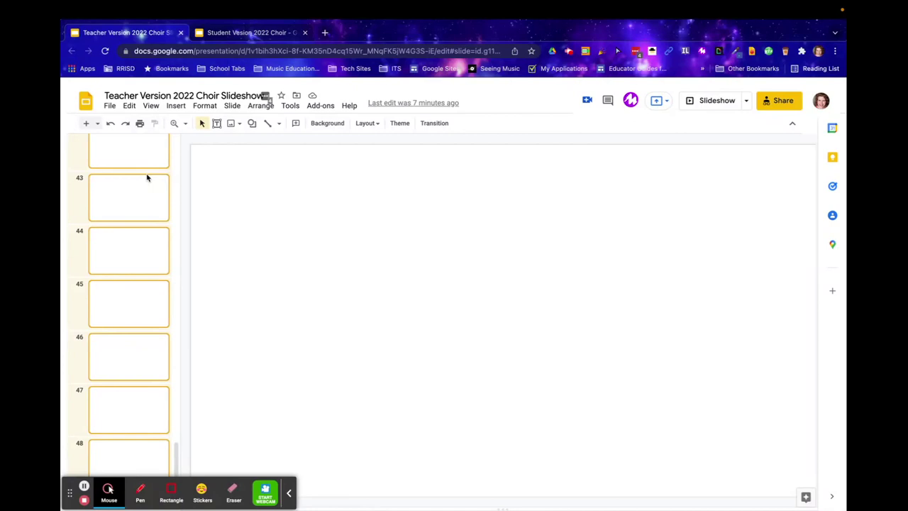
{"action": "scroll", "coordinate": [147, 177], "scroll_direction": "up", "scroll_amount": 20}
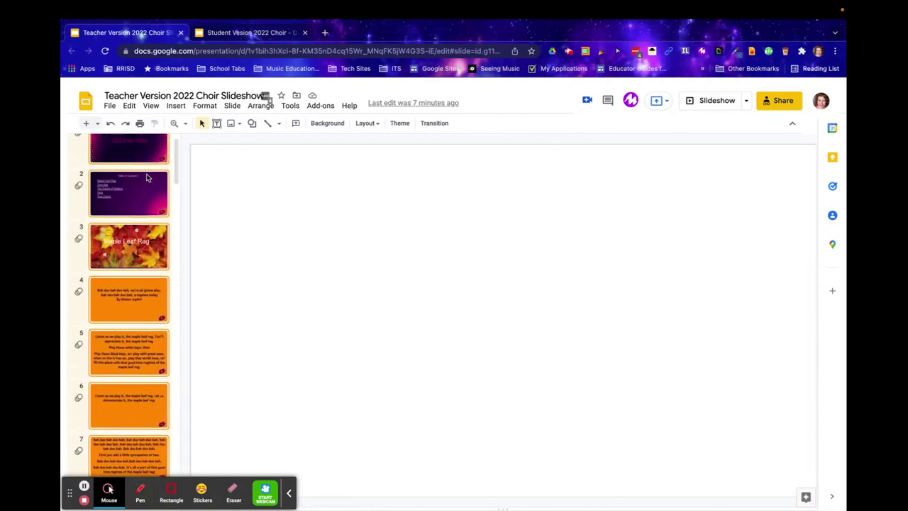
{"action": "scroll", "coordinate": [147, 178], "scroll_direction": "up", "scroll_amount": 1}
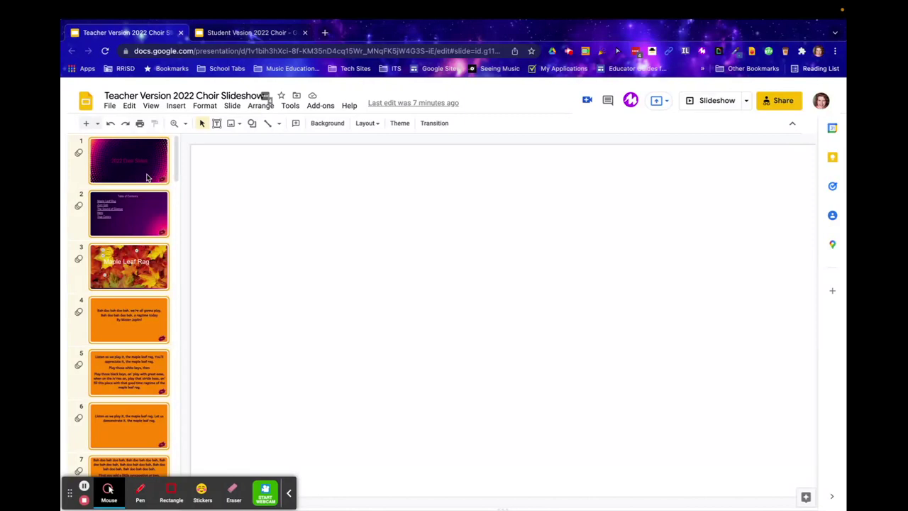
{"action": "left_click", "coordinate": [248, 32]}
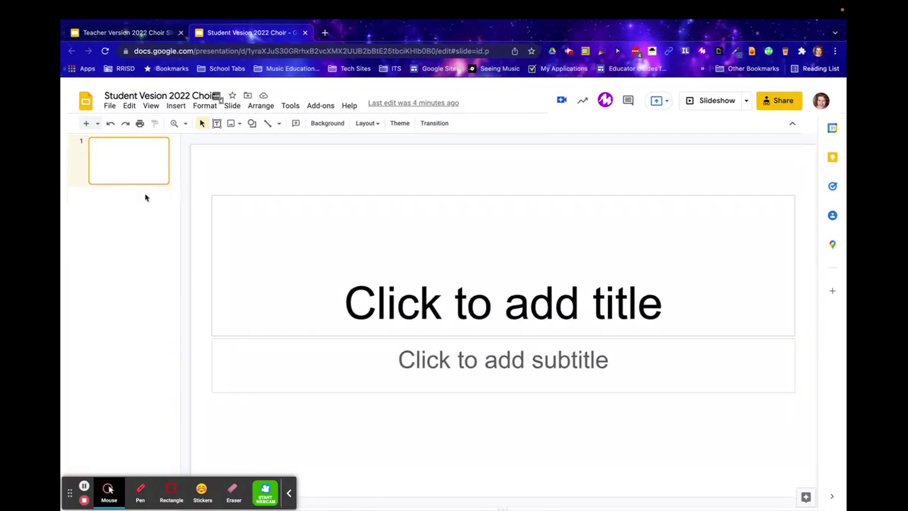
Paste the teacher slides after slide 1, kept linked with original styles.
{"action": "left_click", "coordinate": [139, 179]}
{"action": "key", "text": "ctrl+v"}
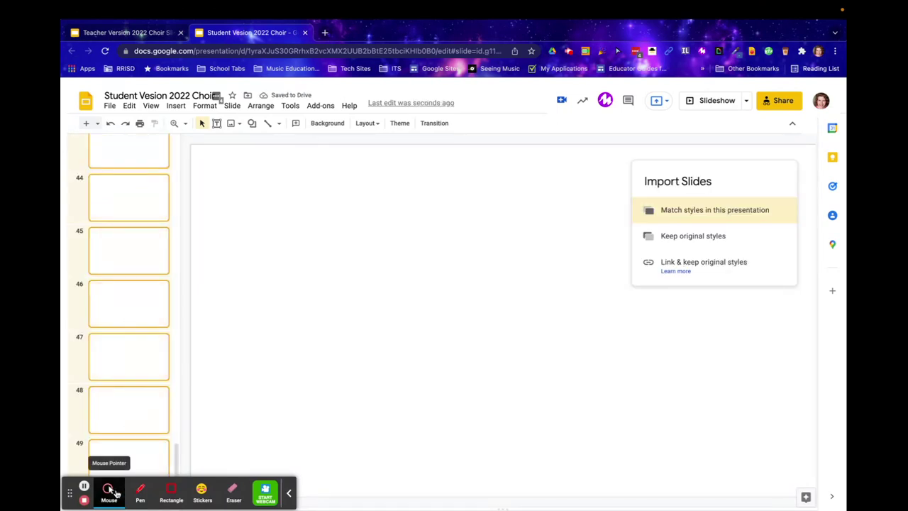
{"action": "left_click", "coordinate": [109, 489]}
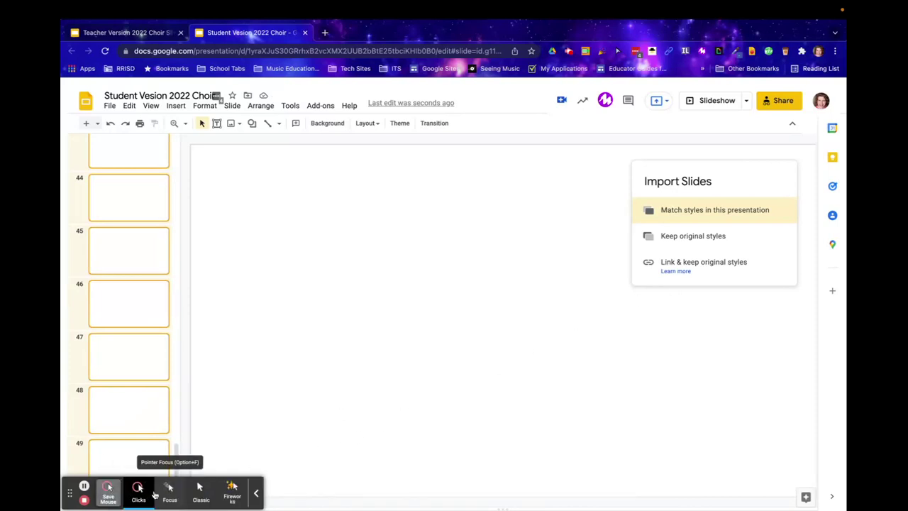
{"action": "left_click", "coordinate": [169, 491]}
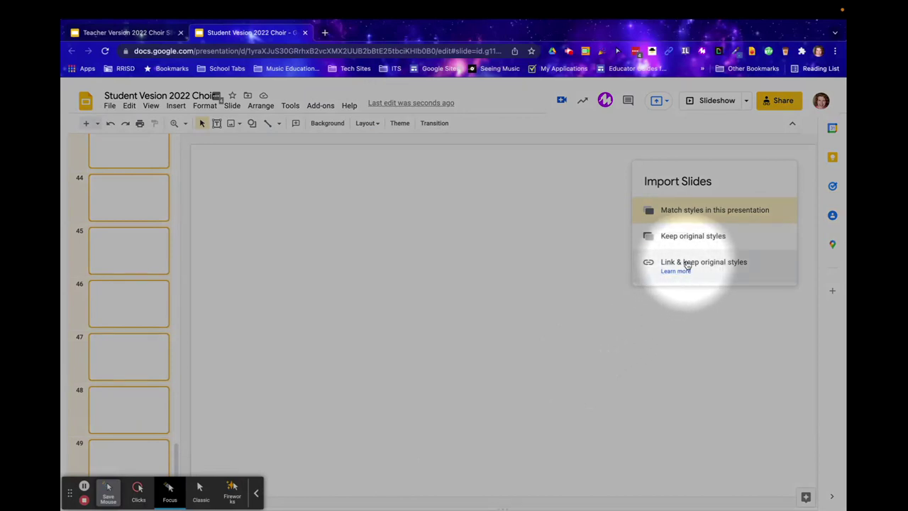
{"action": "left_click", "coordinate": [687, 263]}
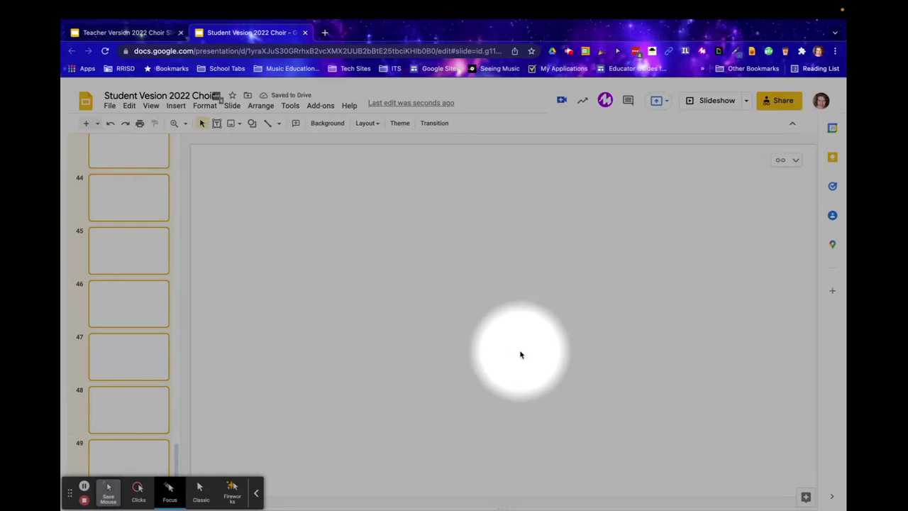
Delete the blank first slide of the Student Version deck.
{"action": "scroll", "coordinate": [107, 334], "scroll_direction": "up", "scroll_amount": 15}
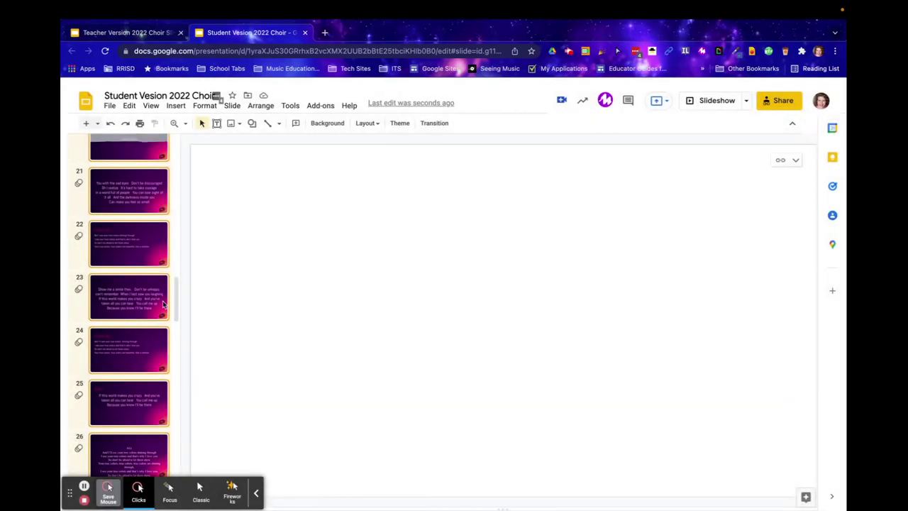
{"action": "scroll", "coordinate": [164, 304], "scroll_direction": "up", "scroll_amount": 10}
{"action": "scroll", "coordinate": [163, 303], "scroll_direction": "up", "scroll_amount": 10}
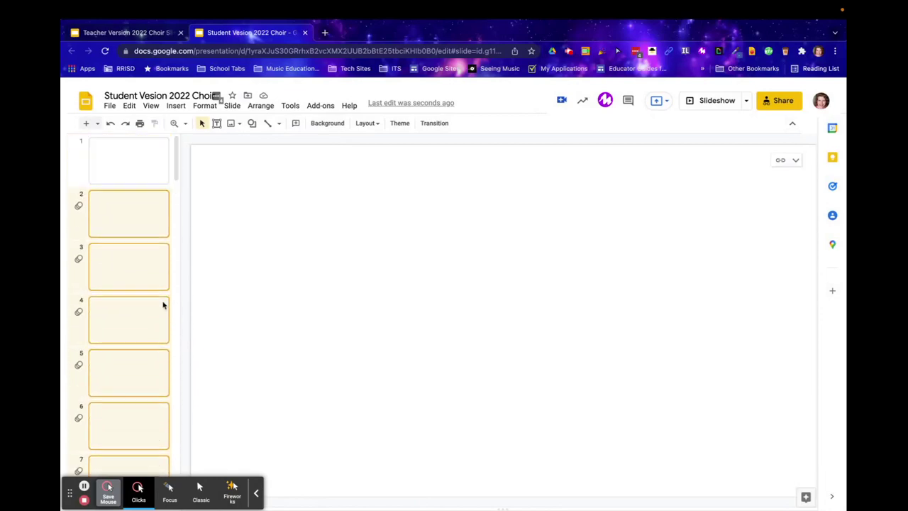
{"action": "left_click", "coordinate": [143, 166]}
{"action": "key", "text": "Delete"}
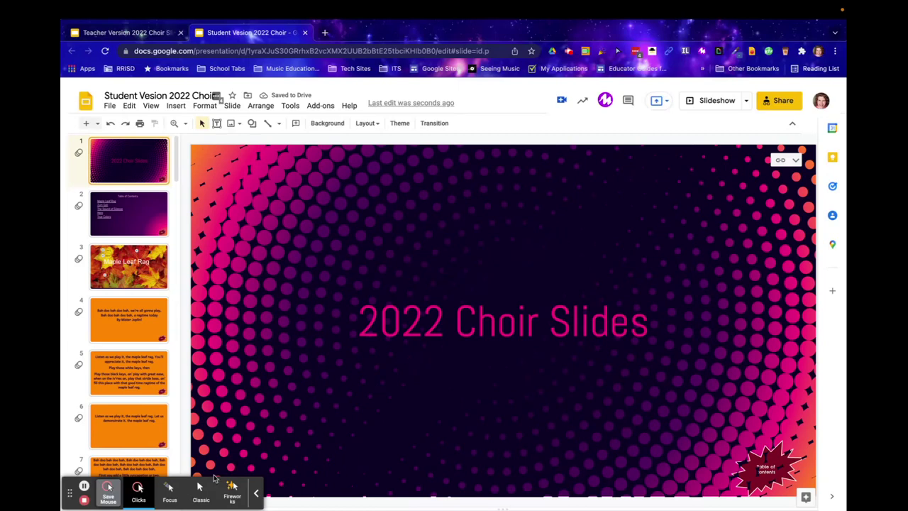
Finish removing the empty slide so '2022 Choir Slides' opens the deck.
{"action": "left_click", "coordinate": [170, 488]}
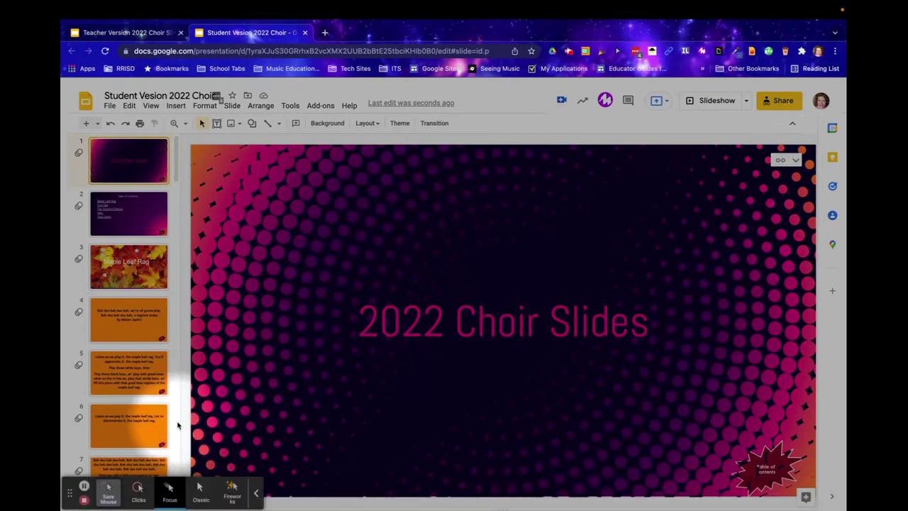
{"action": "left_click", "coordinate": [201, 488]}
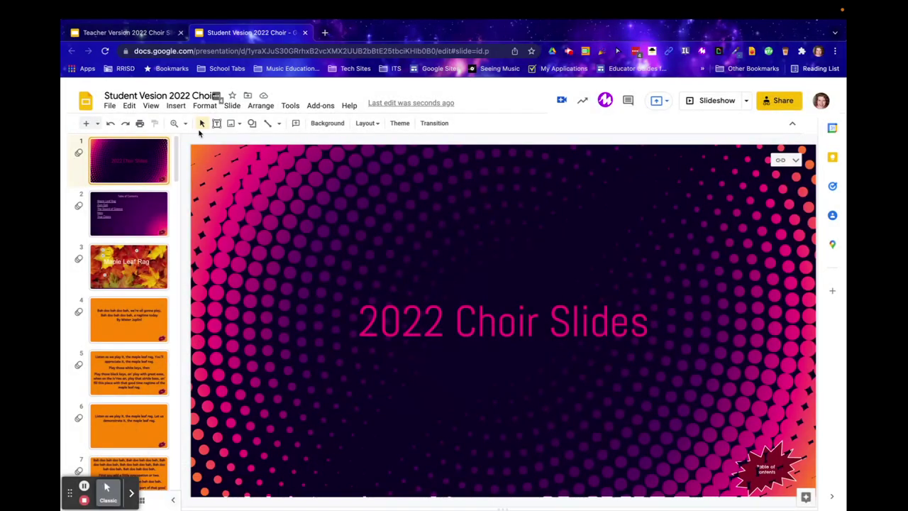
Highlight the three lyric lines on Teacher Version slide 4 in white.
{"action": "left_click", "coordinate": [135, 36]}
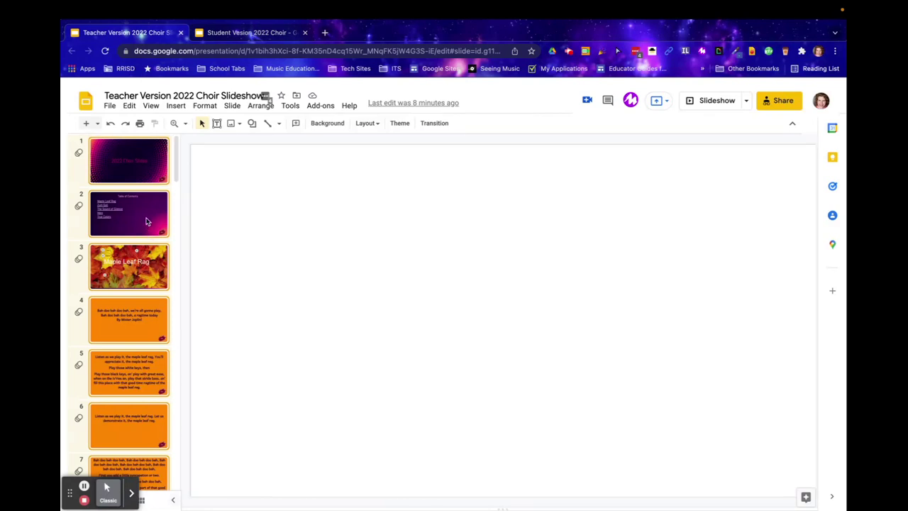
{"action": "left_click", "coordinate": [142, 337]}
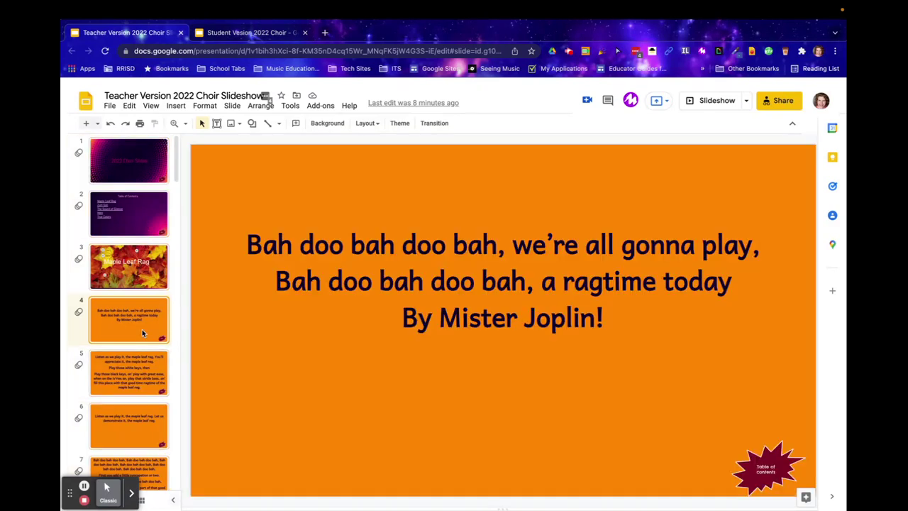
{"action": "left_click", "coordinate": [293, 278]}
{"action": "left_click_drag", "start_coordinate": [249, 234], "coordinate": [740, 326]}
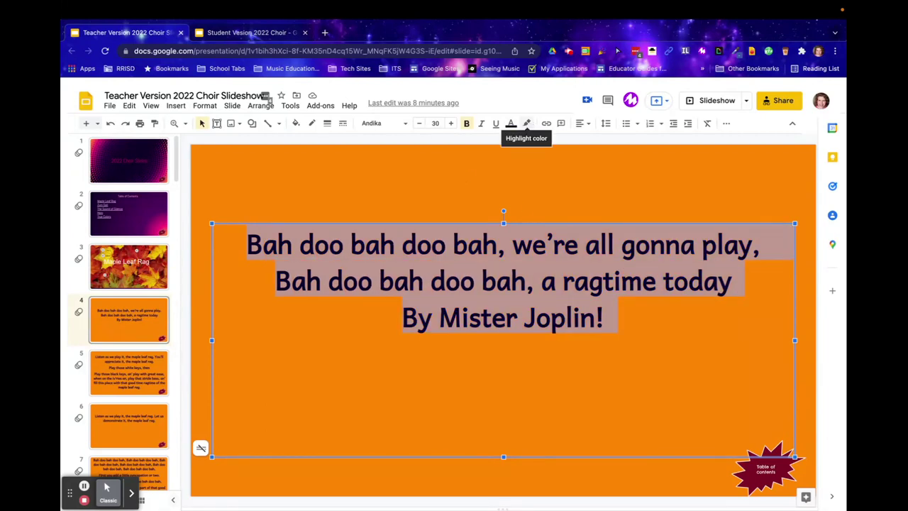
{"action": "left_click", "coordinate": [527, 124]}
{"action": "left_click", "coordinate": [543, 160]}
{"action": "left_click", "coordinate": [527, 438]}
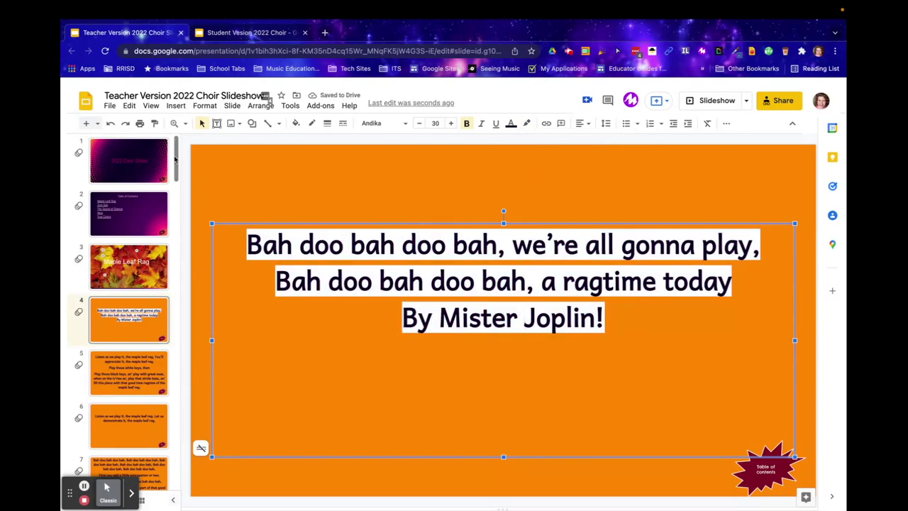
{"action": "left_click", "coordinate": [232, 35]}
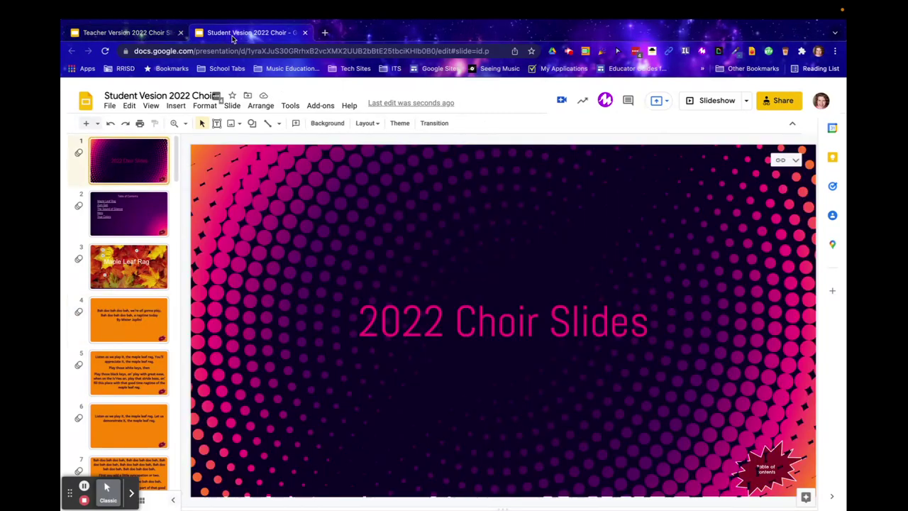
Update the student's linked slide 4 to pull in the white-highlighted lyrics.
{"action": "left_click", "coordinate": [129, 319]}
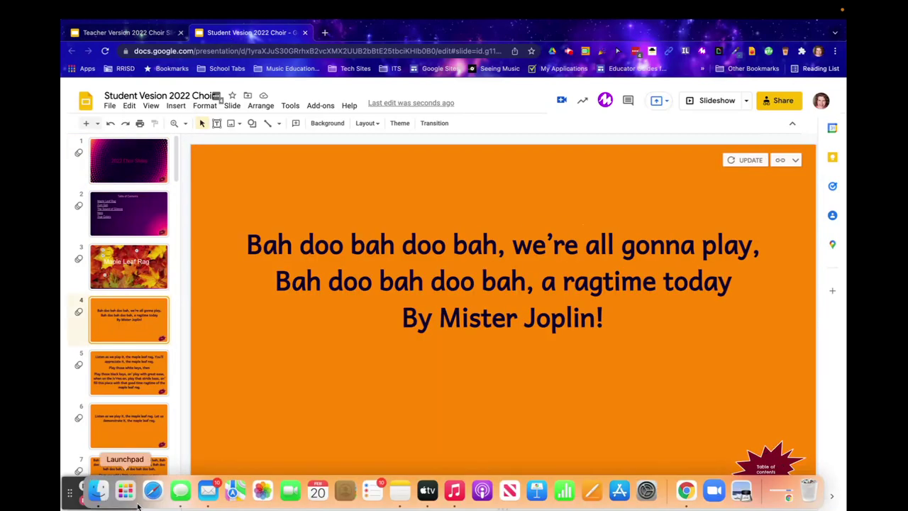
{"action": "left_click", "coordinate": [747, 161]}
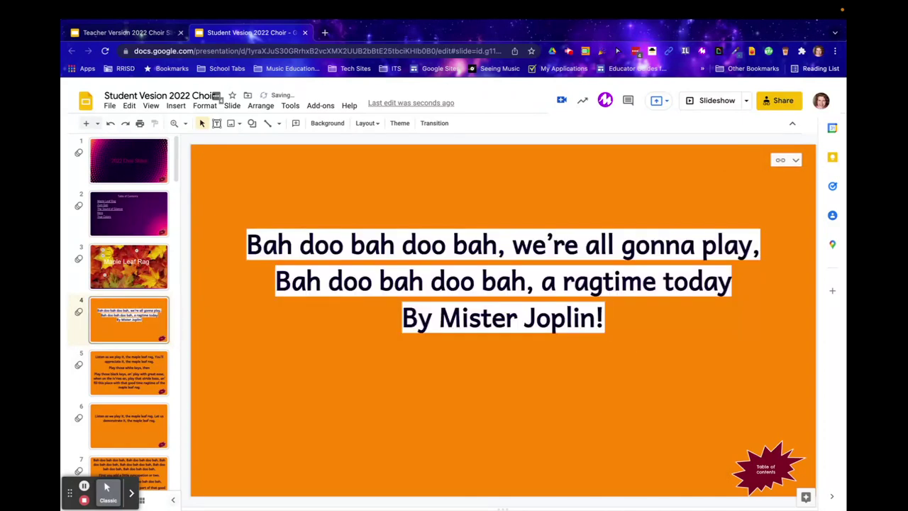
{"action": "left_click", "coordinate": [135, 33]}
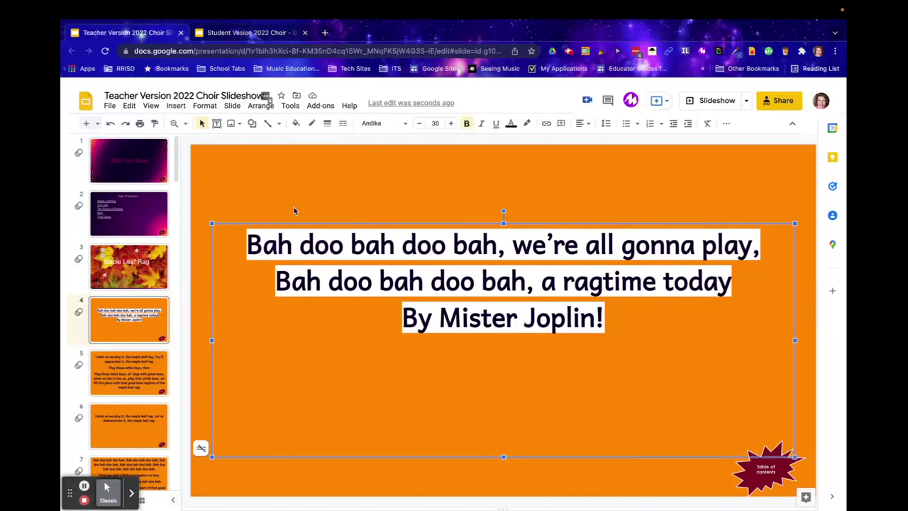
Undo the teacher lyrics' white highlight, update student slide 4, and open Student sharing settings.
{"action": "key", "text": "super+a"}
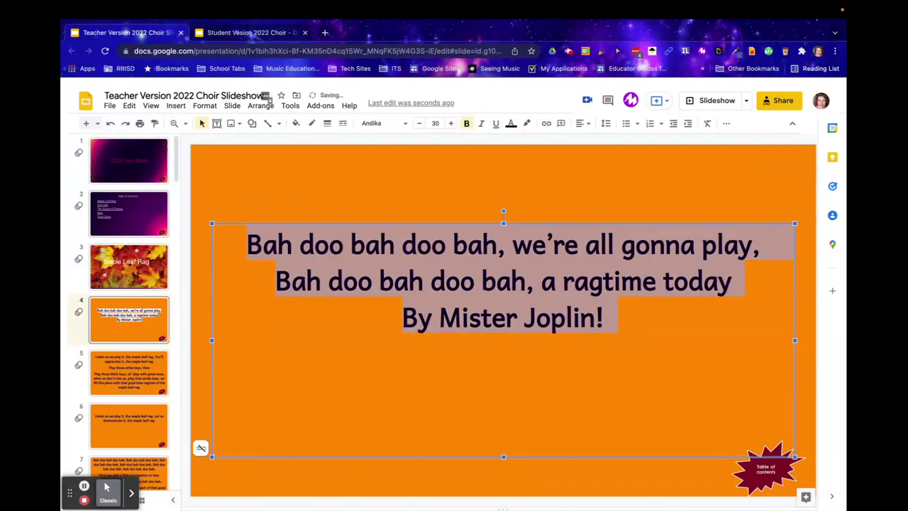
{"action": "left_click", "coordinate": [245, 186]}
{"action": "left_click", "coordinate": [281, 34]}
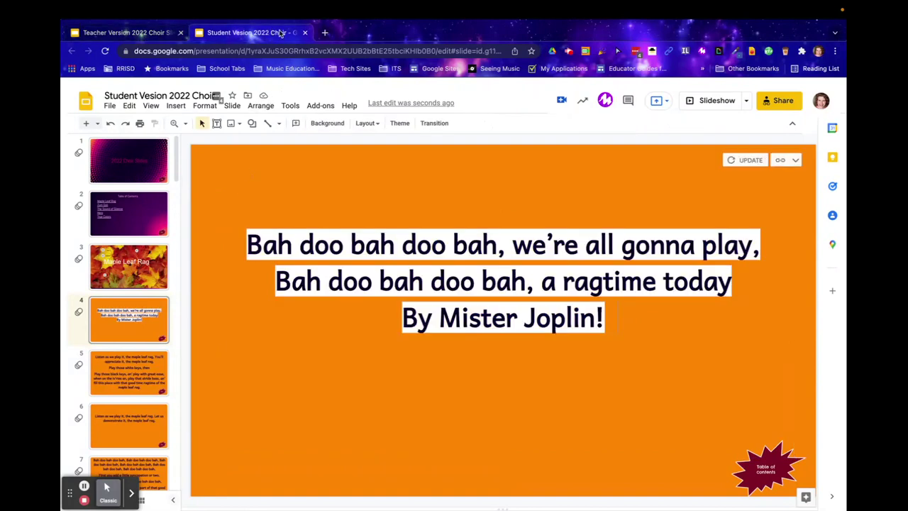
{"action": "left_click", "coordinate": [741, 162]}
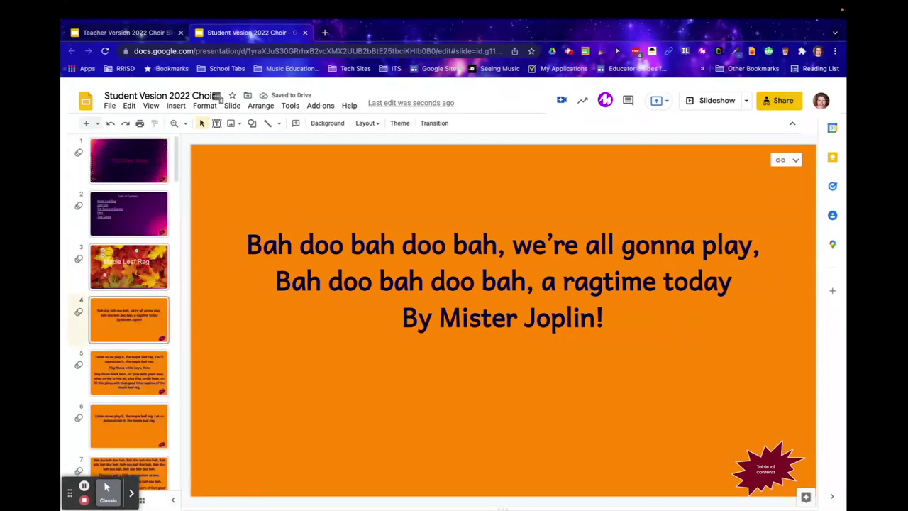
{"action": "left_click", "coordinate": [142, 177]}
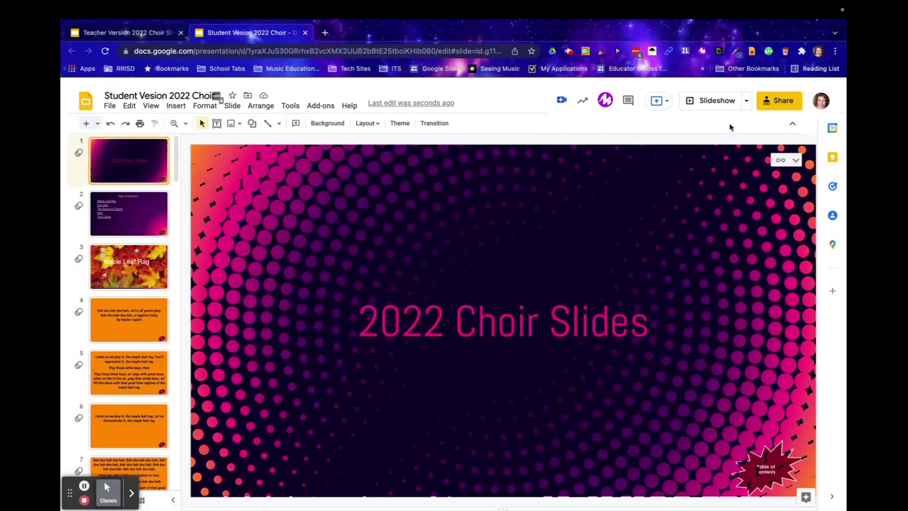
{"action": "left_click", "coordinate": [772, 105]}
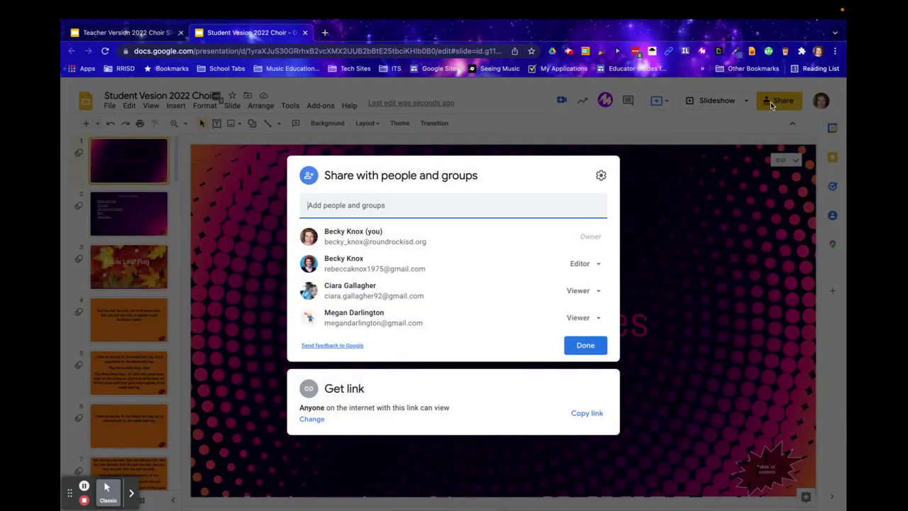
Load the deck's share link with its ending replaced by 'copy' in a new tab.
{"action": "left_click", "coordinate": [595, 413]}
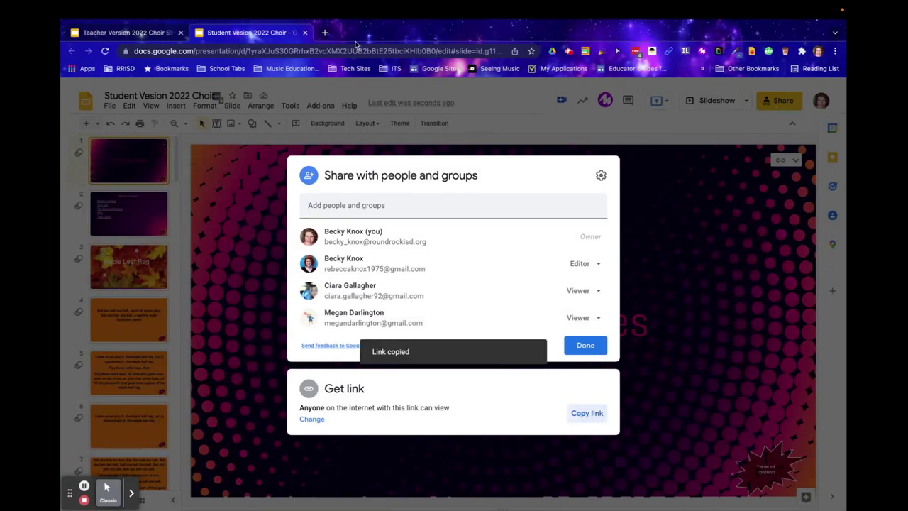
{"action": "left_click", "coordinate": [325, 32]}
{"action": "left_click", "coordinate": [325, 48]}
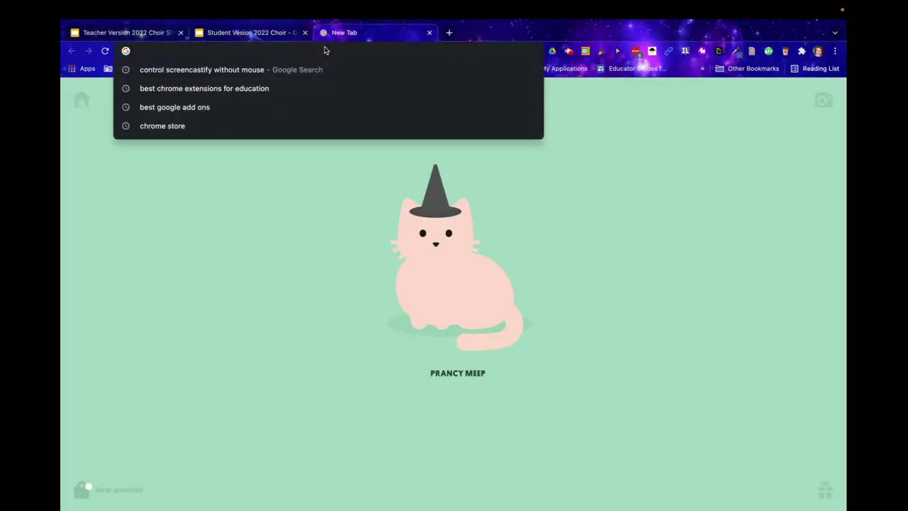
{"action": "key", "text": "ctrl+v"}
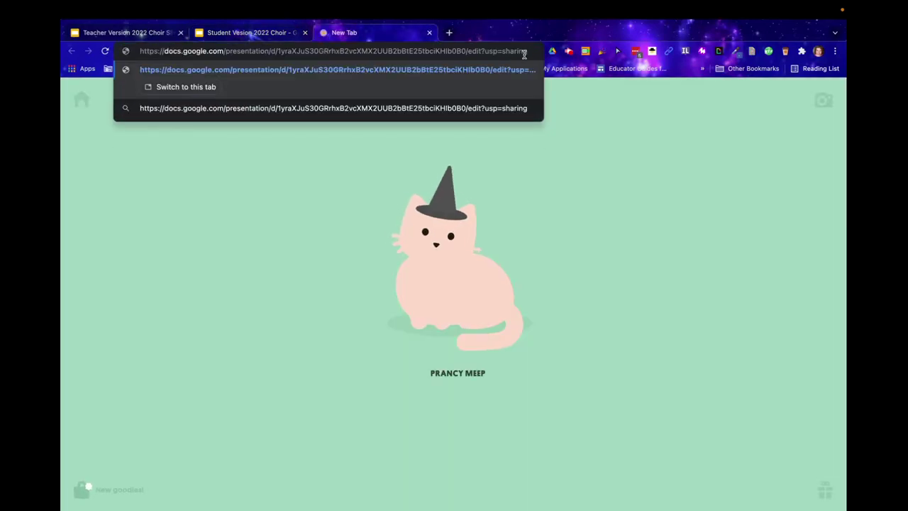
{"action": "key", "text": "BackSpace"}
{"action": "key", "text": "BackSpace"}
{"action": "key", "text": "BackSpace"}
{"action": "key", "text": "BackSpace"}
{"action": "key", "text": "BackSpace"}
{"action": "key", "text": "BackSpace"}
{"action": "key", "text": "BackSpace"}
{"action": "key", "text": "BackSpace"}
{"action": "key", "text": "BackSpace"}
{"action": "key", "text": "BackSpace"}
{"action": "key", "text": "BackSpace"}
{"action": "key", "text": "BackSpace"}
{"action": "key", "text": "BackSpace"}
{"action": "key", "text": "BackSpace"}
{"action": "key", "text": "BackSpace"}
{"action": "key", "text": "BackSpace"}
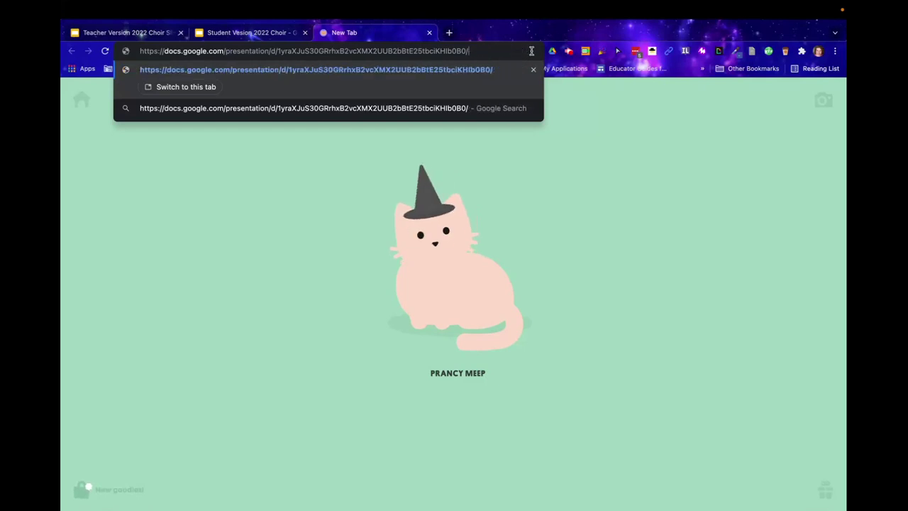
{"action": "type", "text": "copy"}
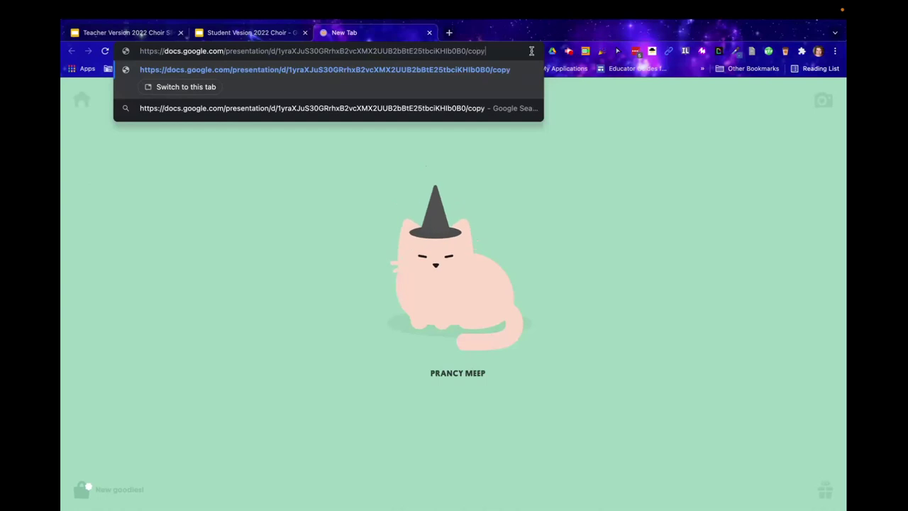
{"action": "key", "text": "Return"}
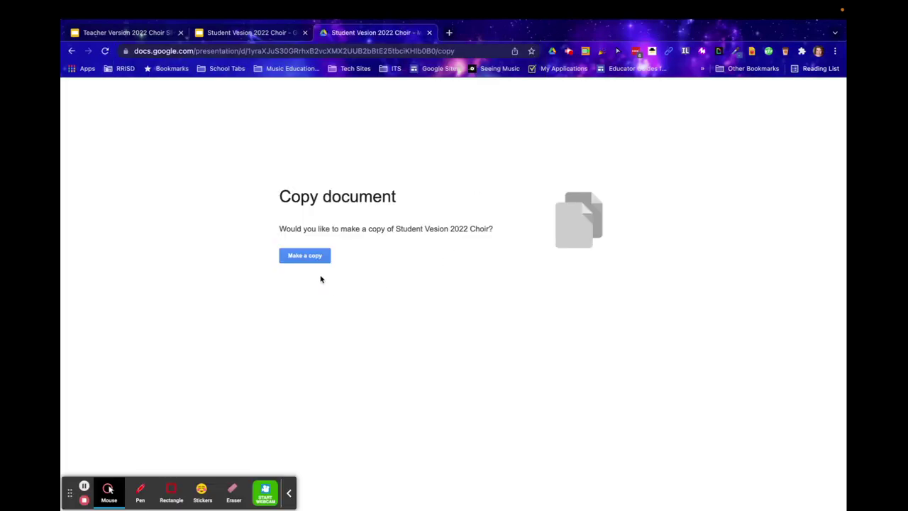
{"action": "left_click", "coordinate": [429, 33]}
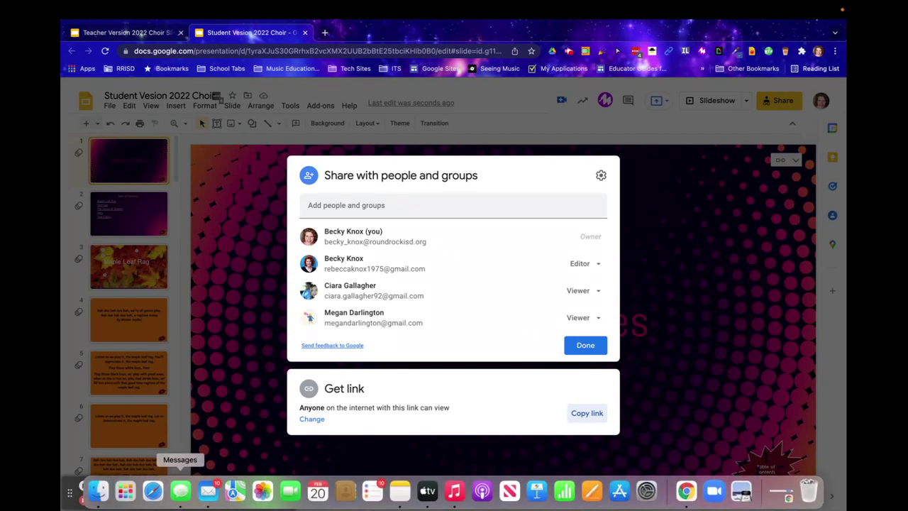
Close the Share dialog without granting access to the deck's Drive media files.
{"action": "left_click", "coordinate": [108, 490]}
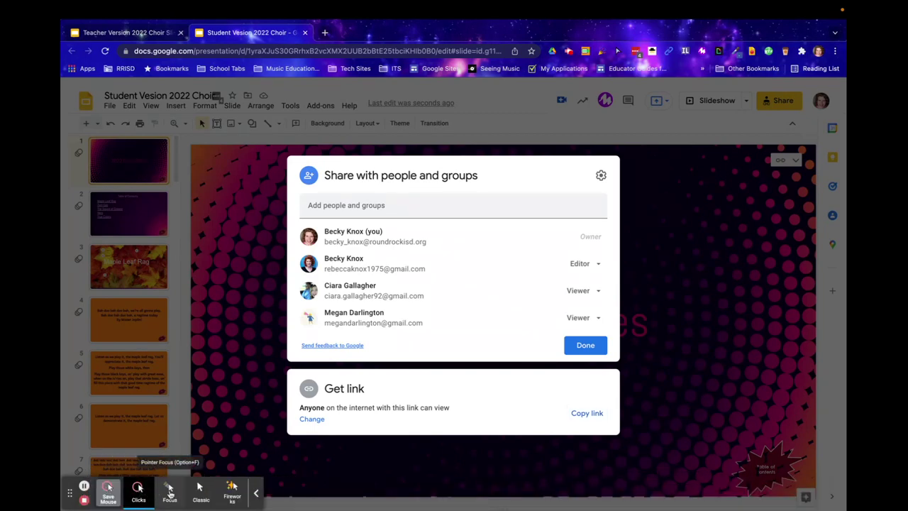
{"action": "left_click", "coordinate": [170, 492]}
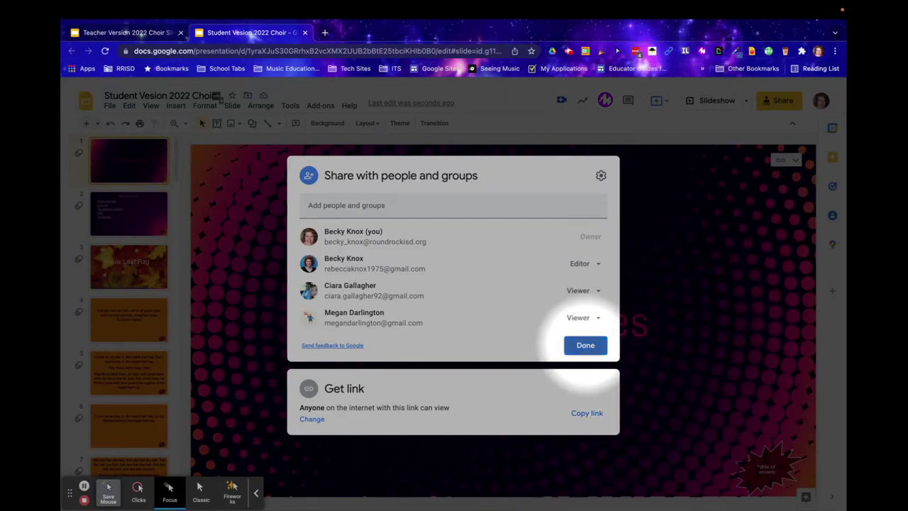
{"action": "left_click", "coordinate": [586, 346]}
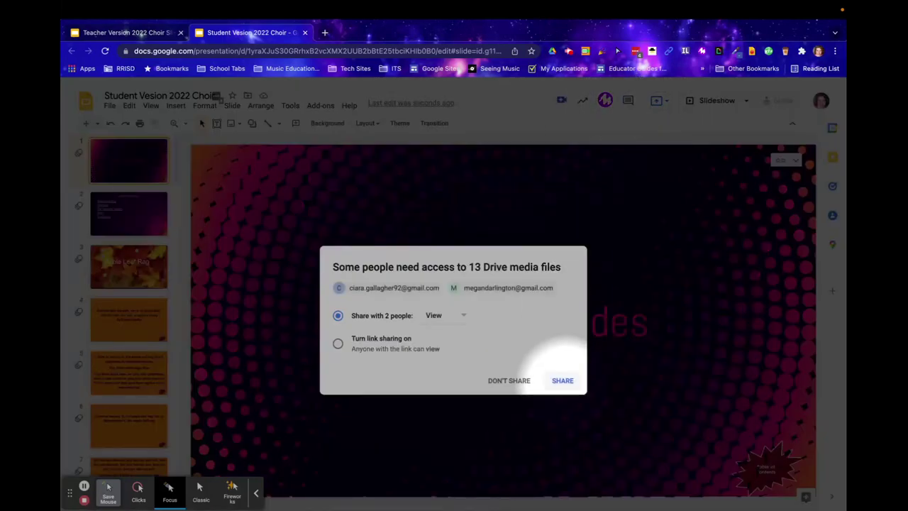
{"action": "left_click", "coordinate": [505, 380]}
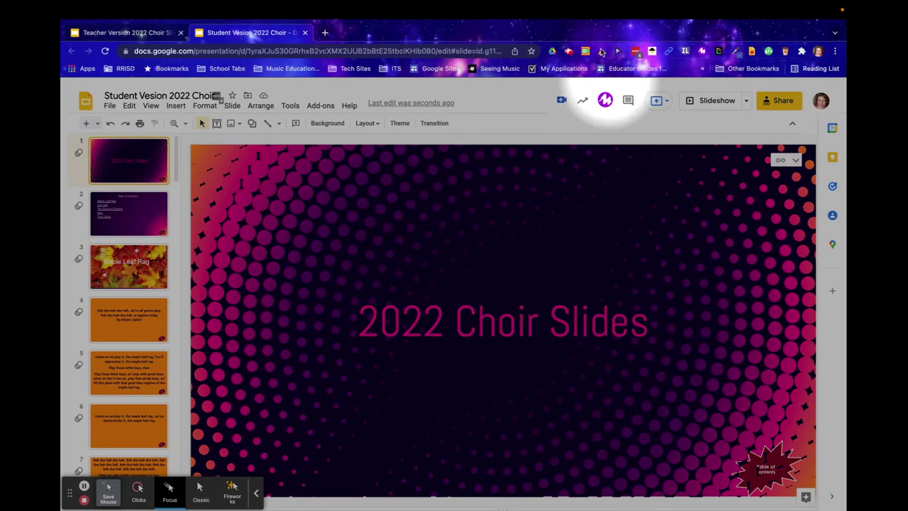
{"action": "left_click", "coordinate": [652, 52]}
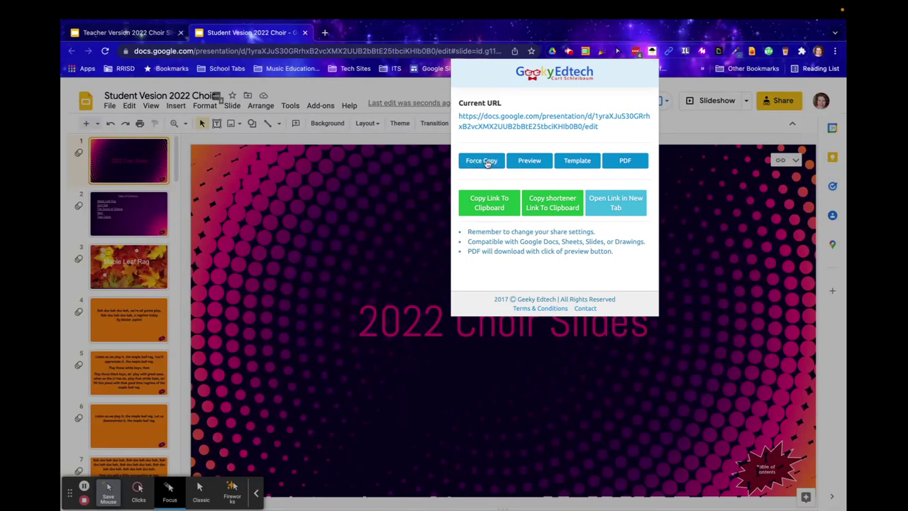
Make a Force Copy link in Sir Links A Lot and copy it to the clipboard.
{"action": "left_click", "coordinate": [487, 162]}
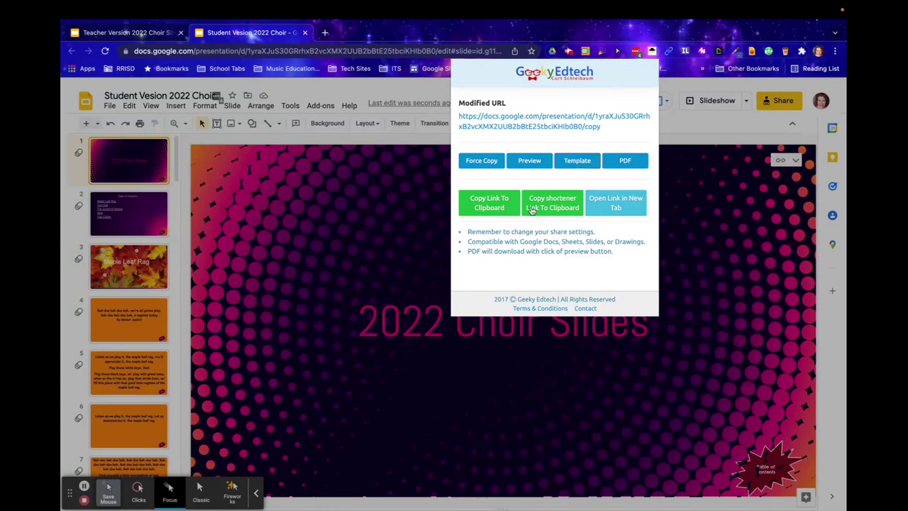
{"action": "left_click", "coordinate": [368, 320]}
{"action": "left_click", "coordinate": [139, 490]}
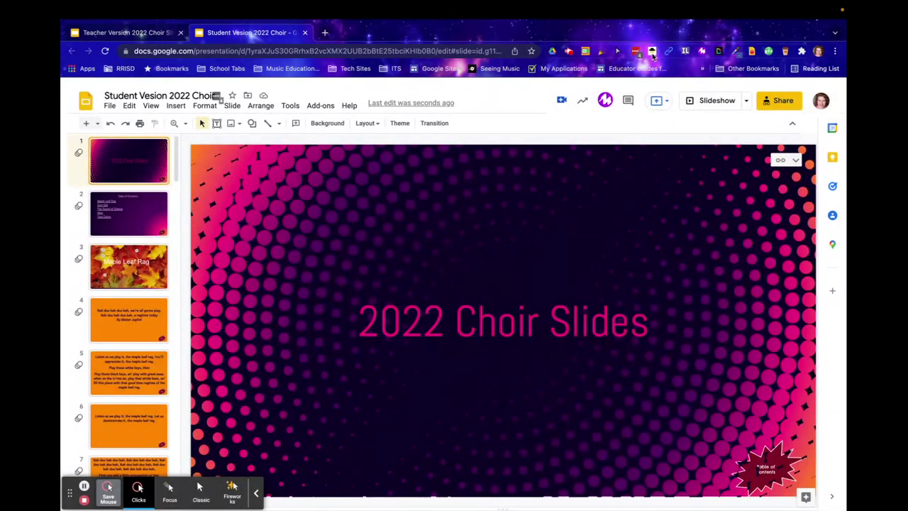
{"action": "left_click", "coordinate": [651, 52]}
{"action": "left_click", "coordinate": [485, 162]}
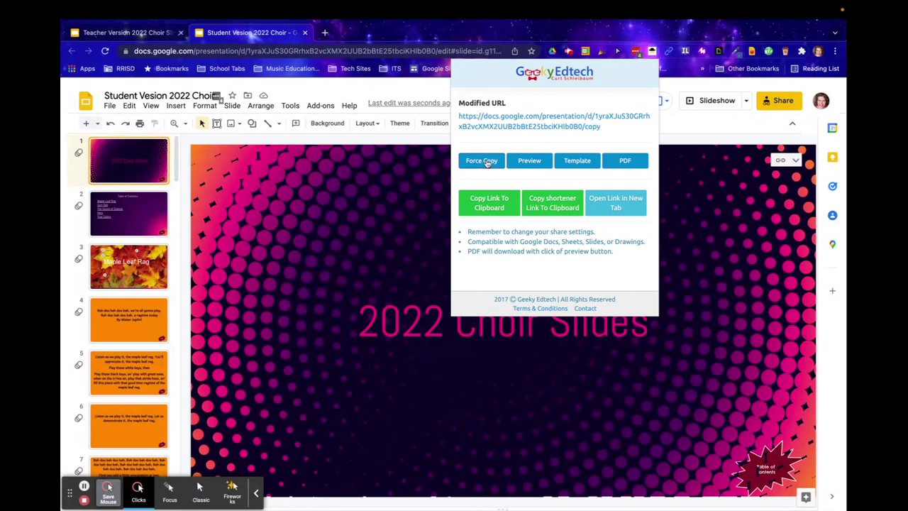
{"action": "left_click", "coordinate": [496, 208]}
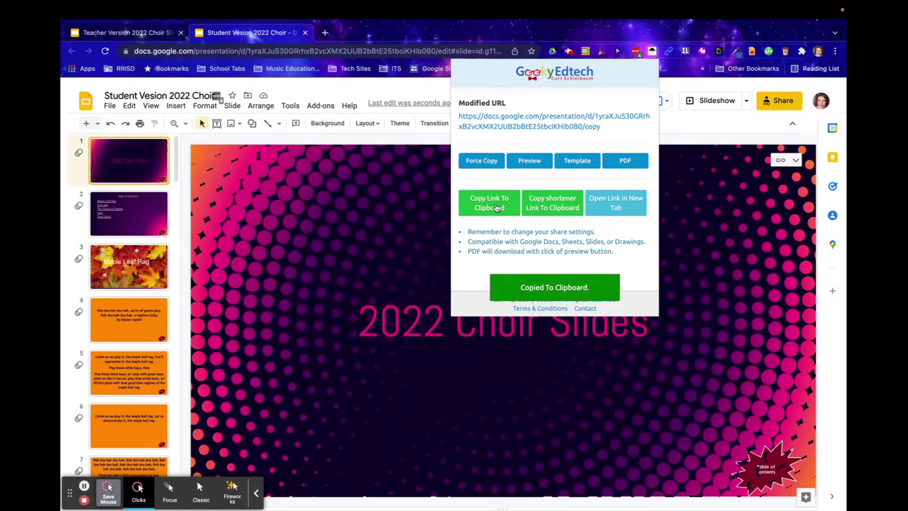
{"action": "left_click", "coordinate": [325, 32]}
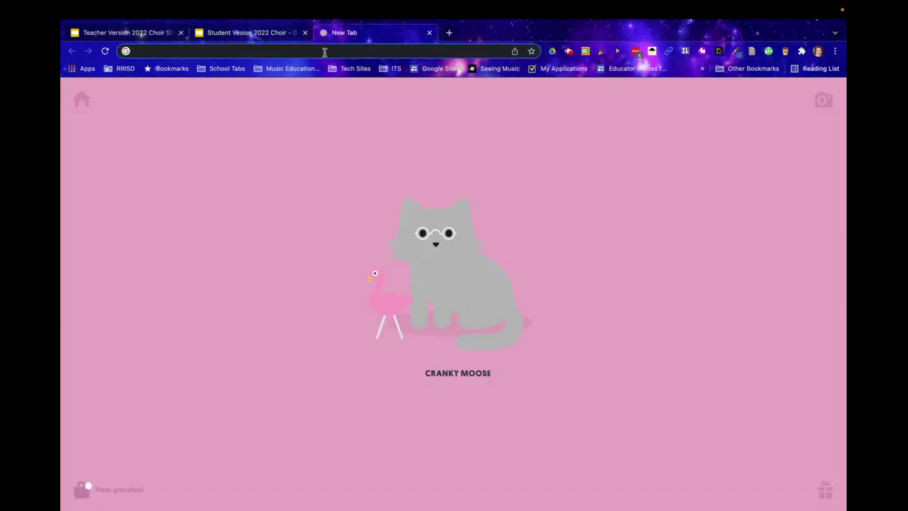
Load the pasted force-copy link in a new tab and make a copy of the Student Vesion 2022 Choir deck.
{"action": "key", "text": "ctrl+shift+Tab"}
{"action": "left_click", "coordinate": [369, 28]}
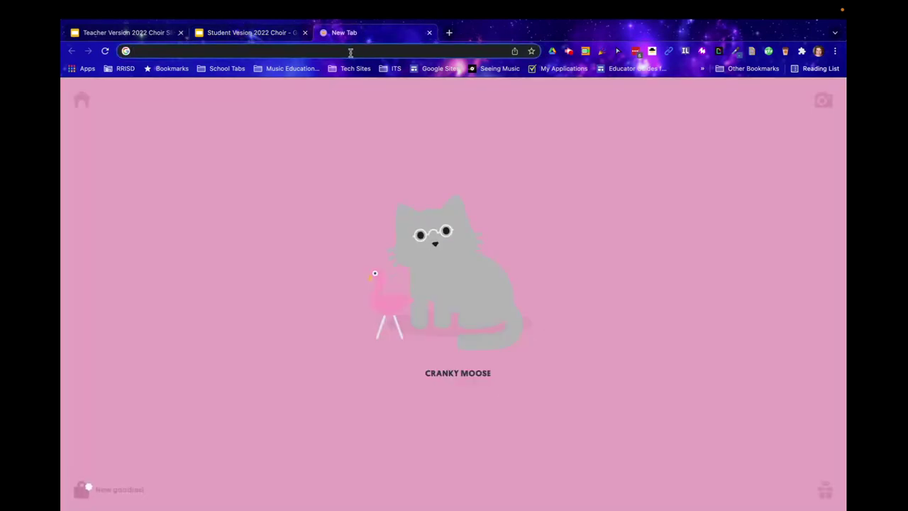
{"action": "left_click", "coordinate": [349, 50]}
{"action": "key", "text": "ctrl+v"}
{"action": "key", "text": "Return"}
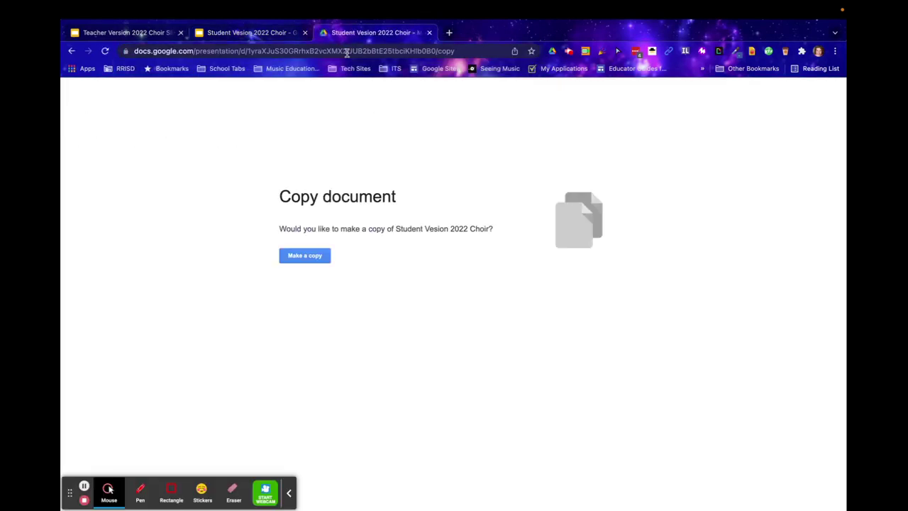
{"action": "left_click", "coordinate": [320, 257]}
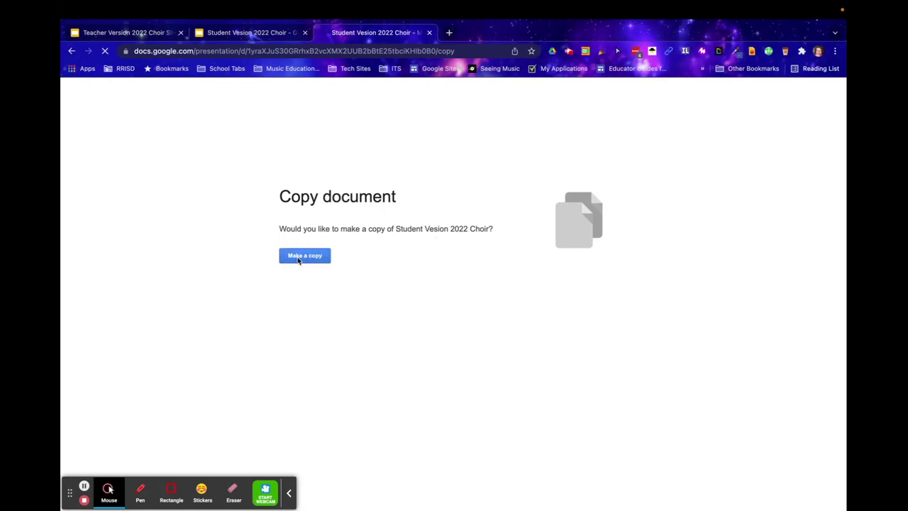
{"action": "left_click", "coordinate": [298, 259]}
{"action": "left_click", "coordinate": [108, 490]}
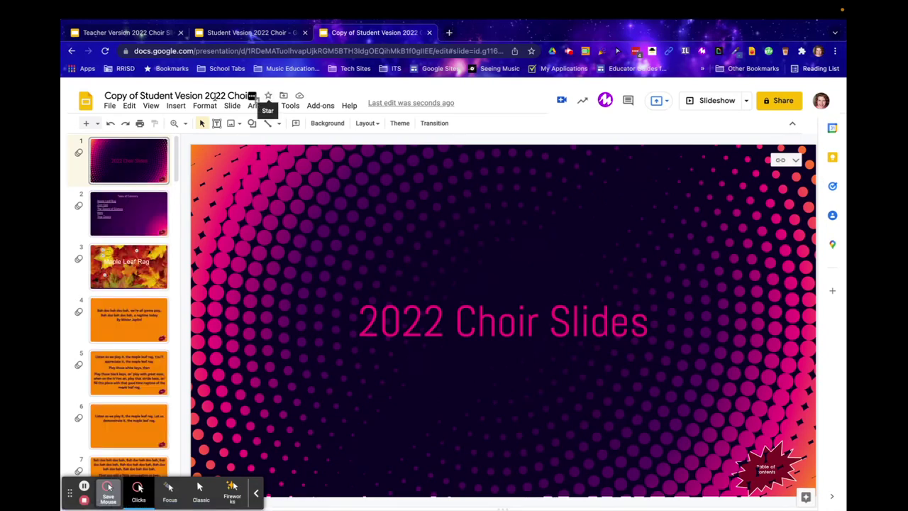
Highlight all the slide 4 lyrics in the Teacher Version deck in dark orange, then return to the copy.
{"action": "left_click", "coordinate": [137, 34]}
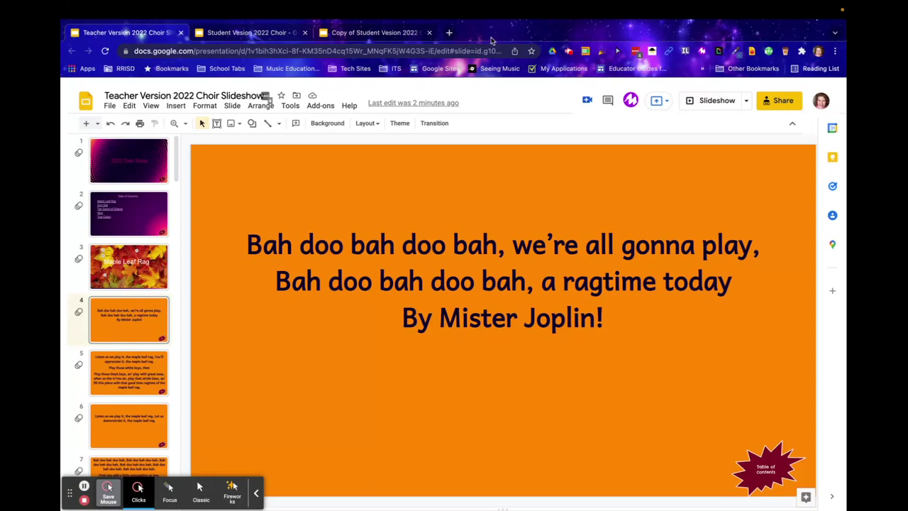
{"action": "left_click", "coordinate": [468, 245]}
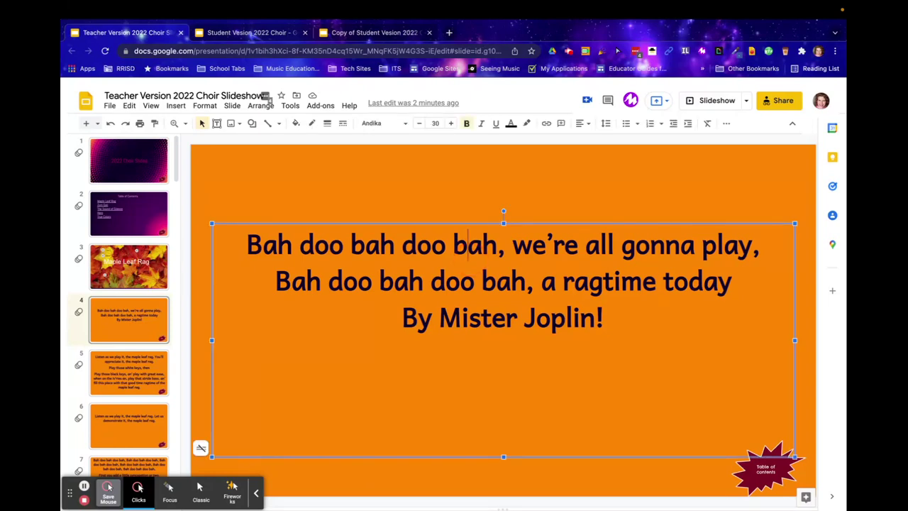
{"action": "key", "text": "super+a"}
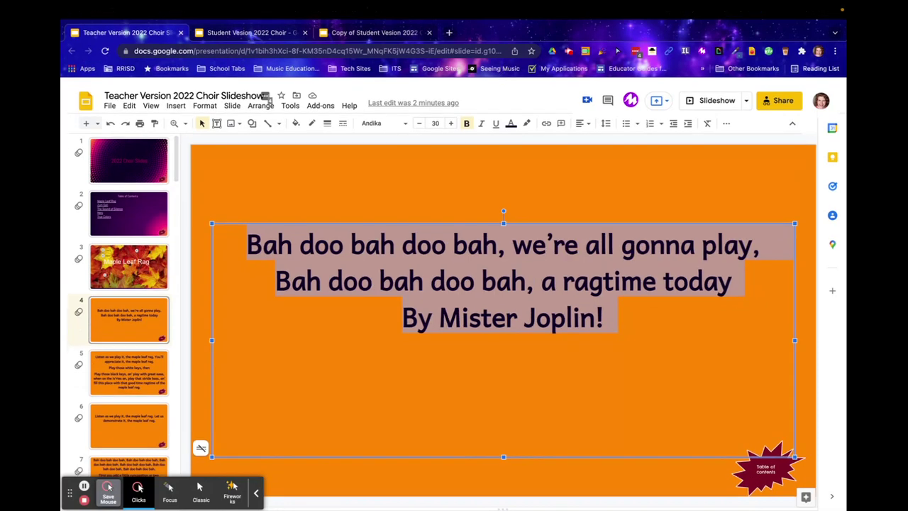
{"action": "left_click", "coordinate": [527, 123]}
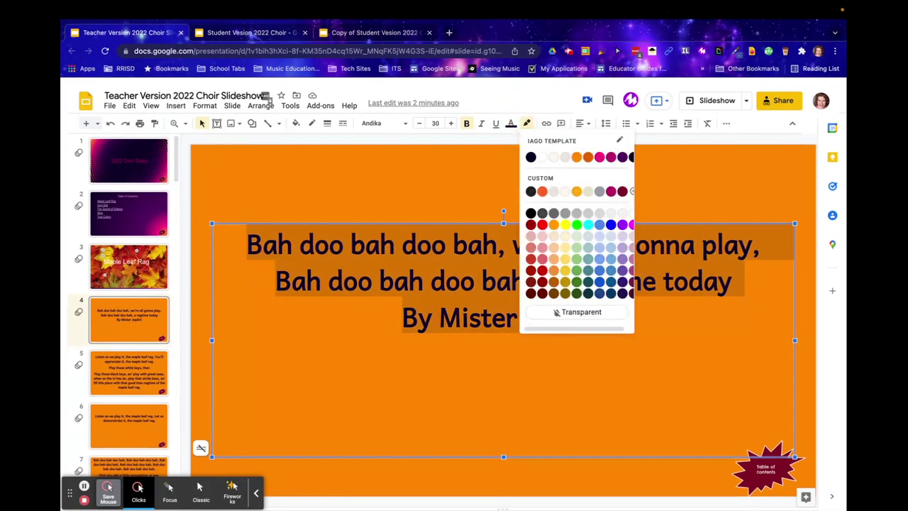
{"action": "left_click", "coordinate": [588, 158]}
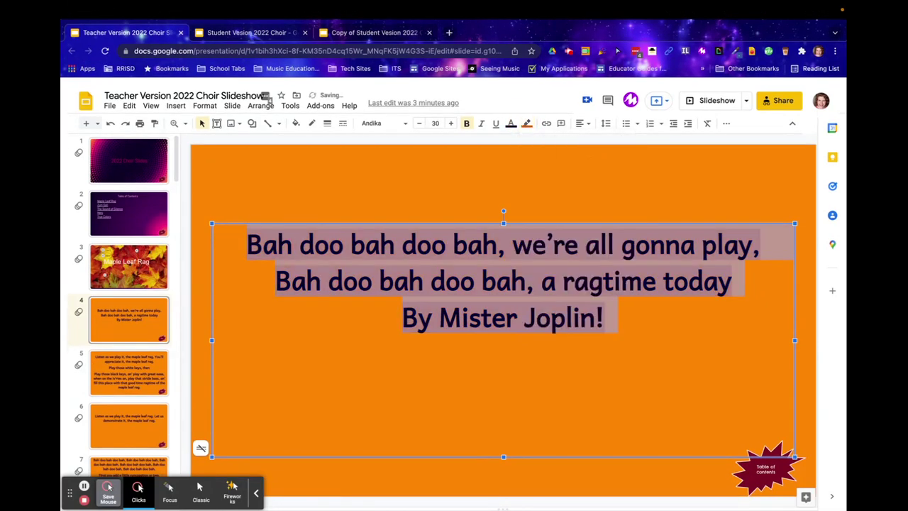
{"action": "left_click", "coordinate": [547, 182]}
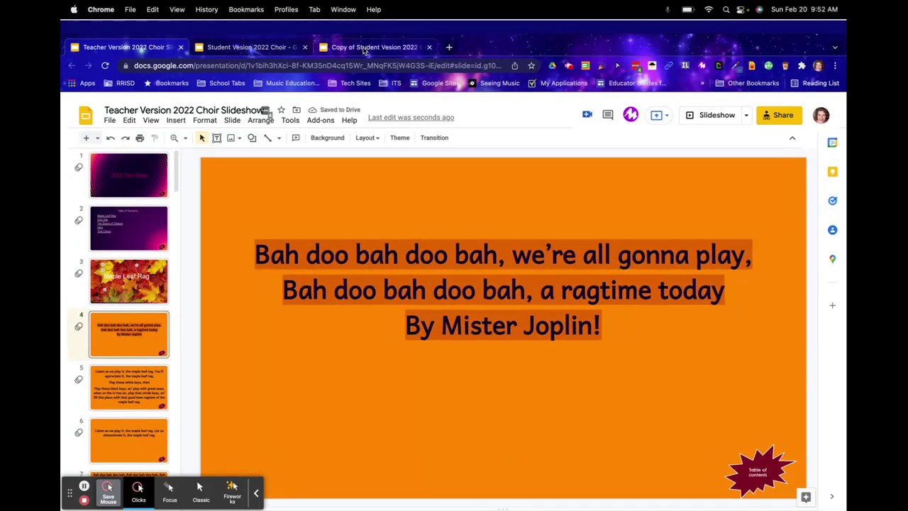
{"action": "left_click", "coordinate": [374, 47]}
Update the copy's slide 4 from the teacher deck and add the test line 'aksjdhf;aksdjf;alsdjf;ladjs' below 'Mister Joplin!'.
{"action": "left_click", "coordinate": [136, 317]}
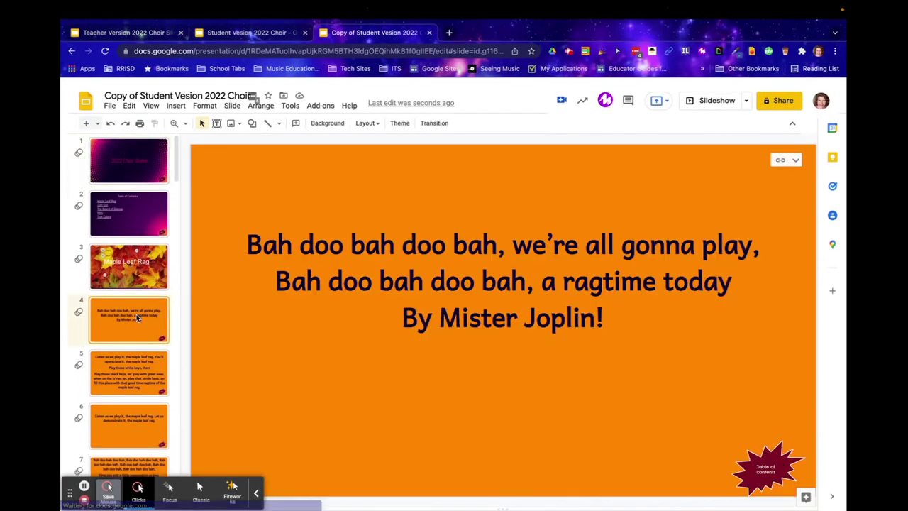
{"action": "left_click", "coordinate": [750, 162]}
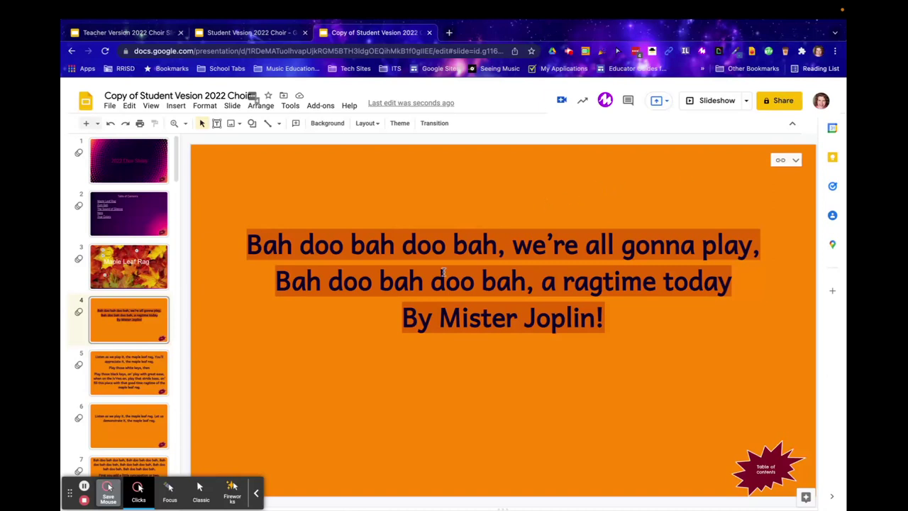
{"action": "left_click", "coordinate": [601, 347]}
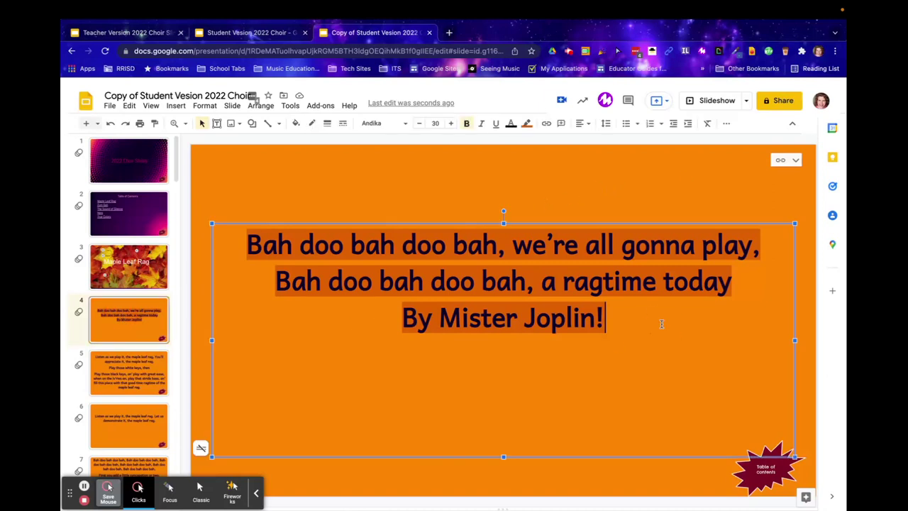
{"action": "left_click", "coordinate": [601, 347]}
{"action": "key", "text": "Return"}
{"action": "type", "text": "aksjdhf;aksdjf;alsdjf;ladjs"}
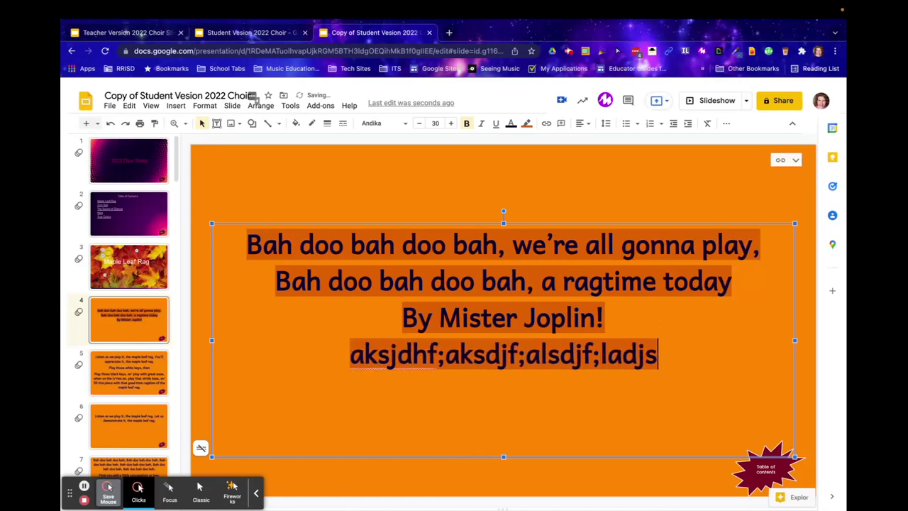
{"action": "left_click", "coordinate": [272, 32]}
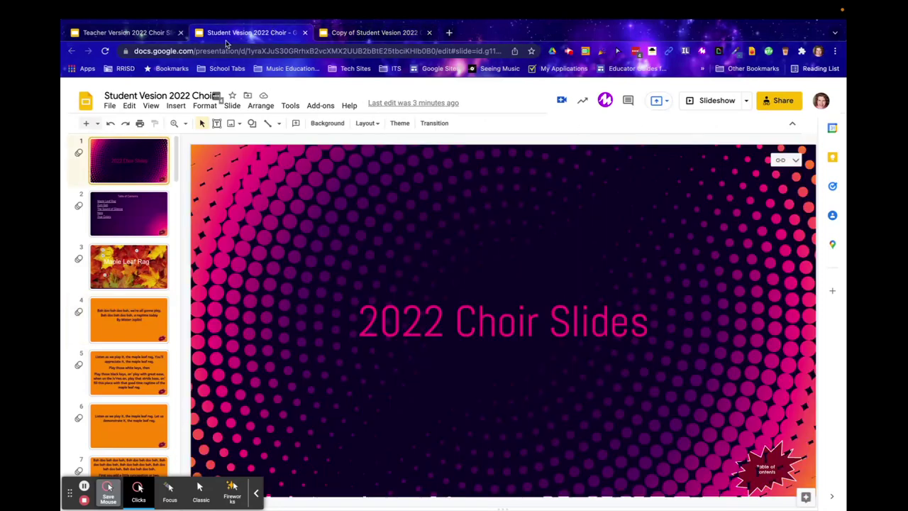
{"action": "left_click", "coordinate": [126, 32]}
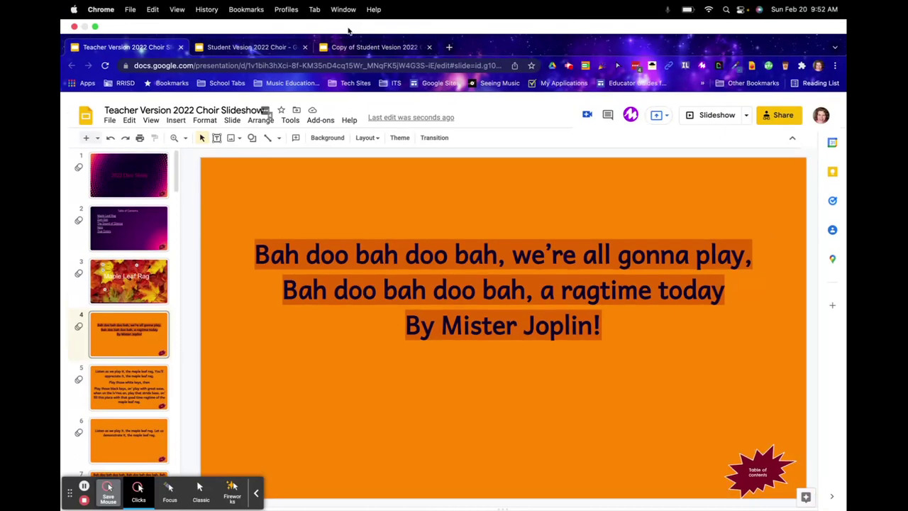
Update the copy's linked slide 4 from its source through the link options.
{"action": "left_click", "coordinate": [346, 47]}
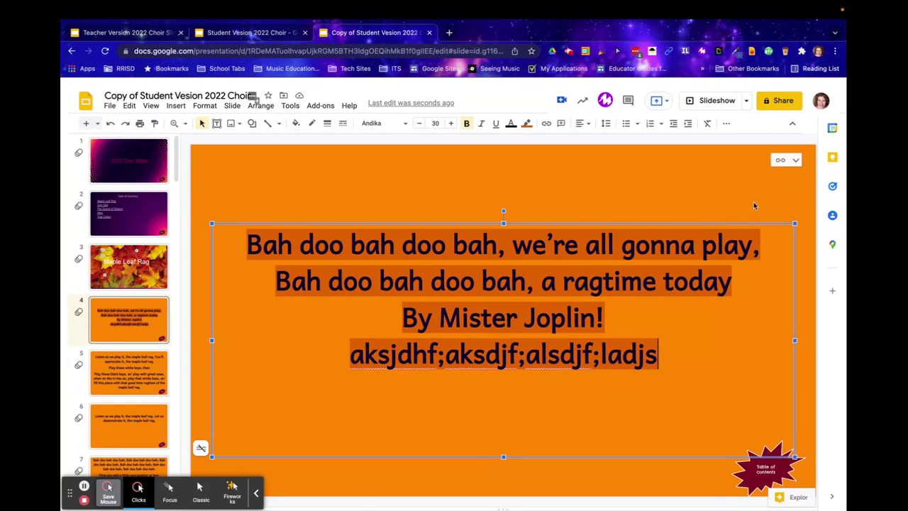
{"action": "left_click", "coordinate": [783, 162]}
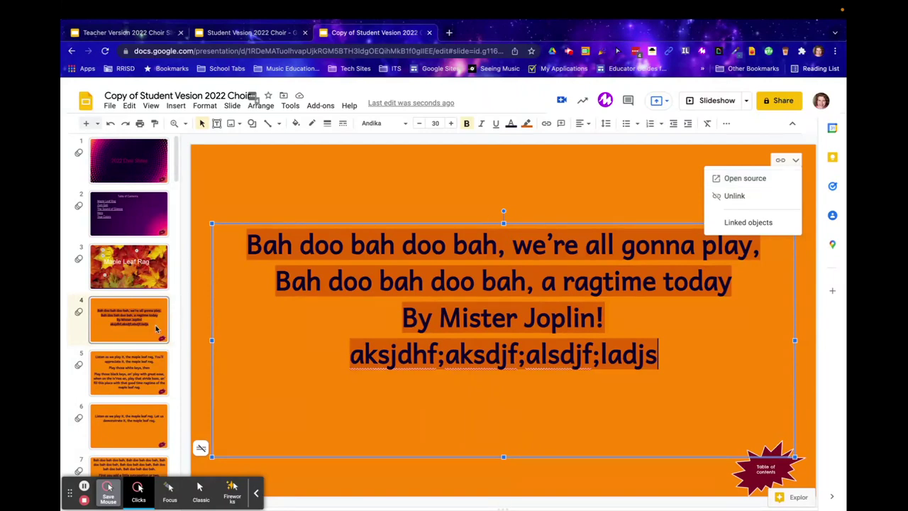
{"action": "left_click", "coordinate": [734, 196]}
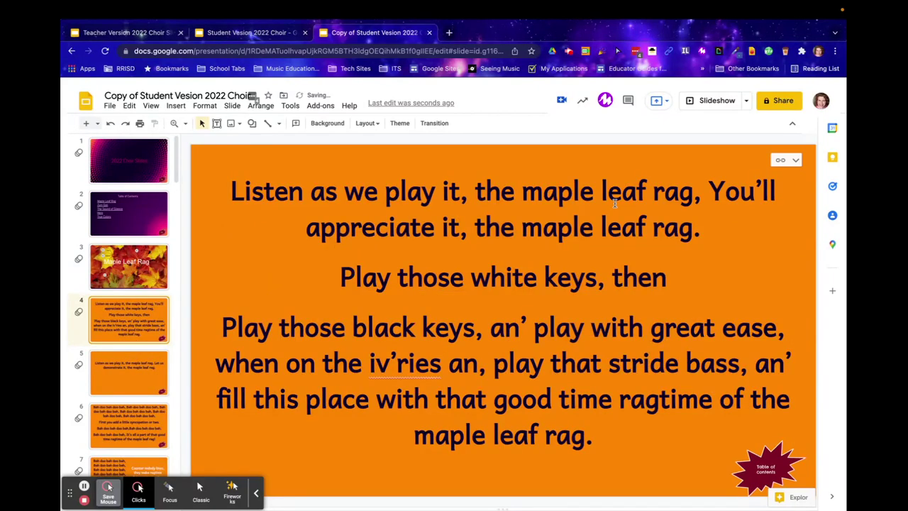
Open the linked slide's source Teacher Version deck and go to its slide 4.
{"action": "left_click", "coordinate": [784, 162]}
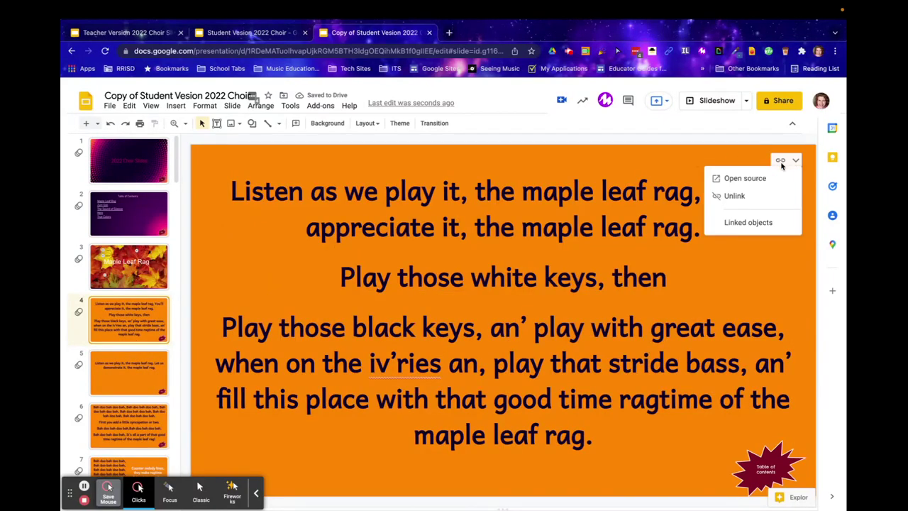
{"action": "left_click", "coordinate": [749, 178]}
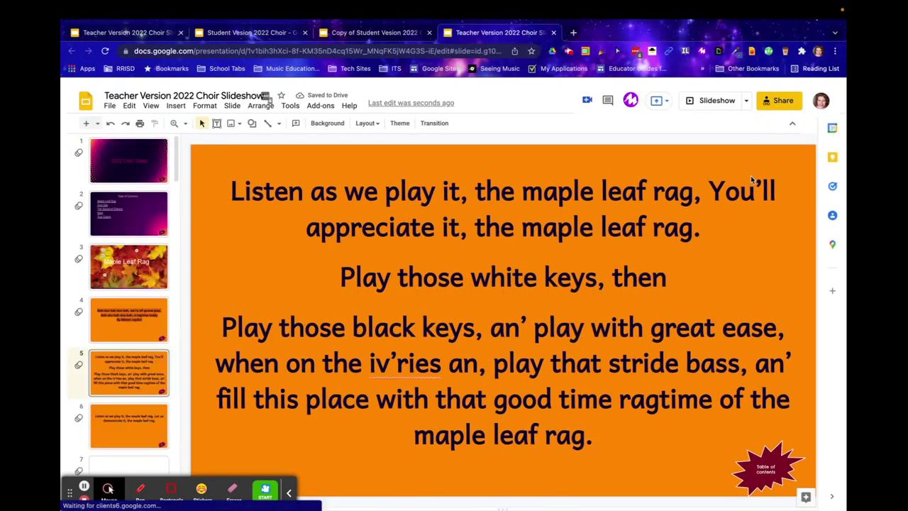
{"action": "left_click", "coordinate": [162, 331]}
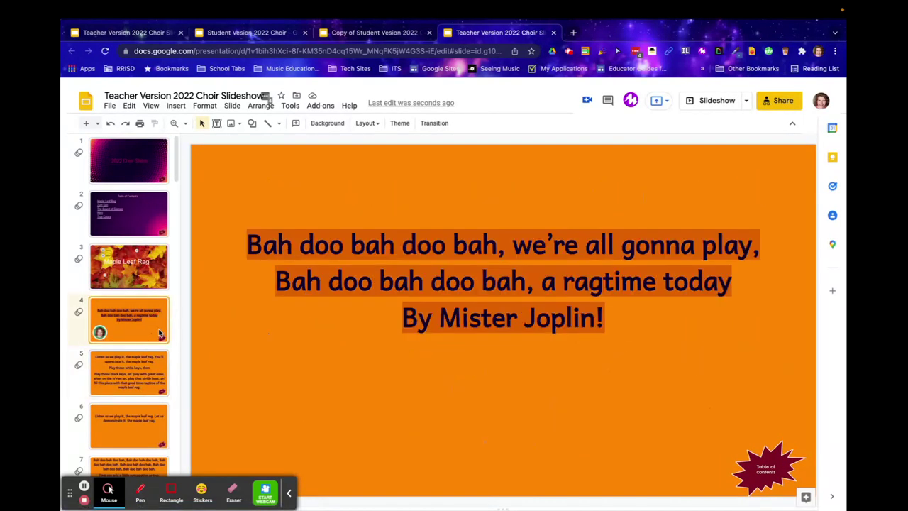